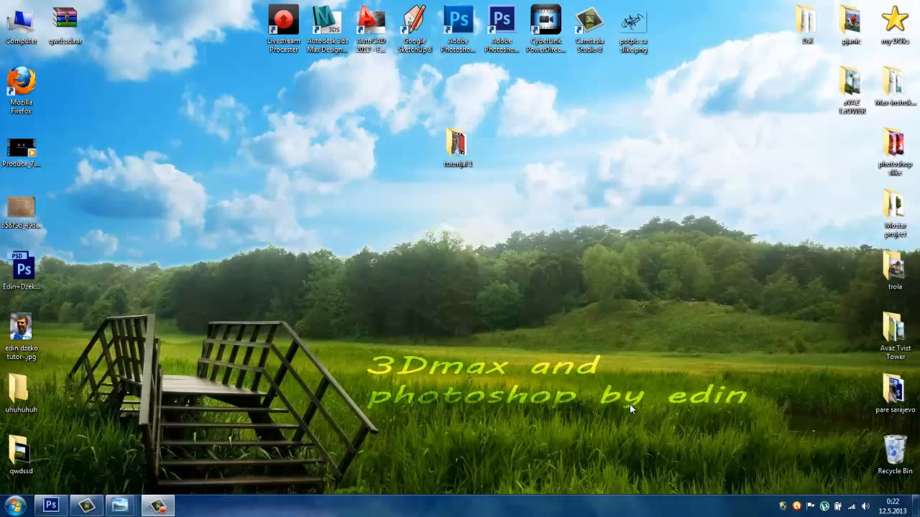
- Open the "tutorijal 1" folder on the desktop and view the footballer's portrait JPEG in the photo viewer
left_click(457, 148)
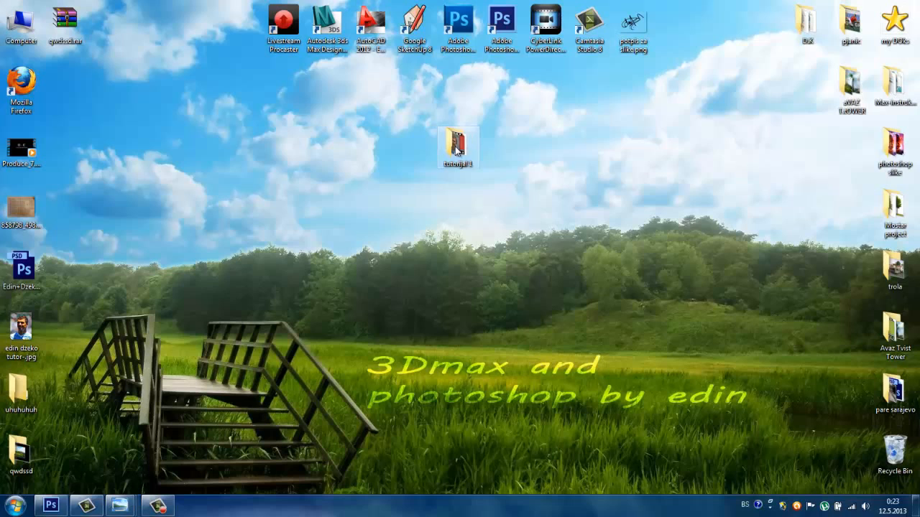
double_click(456, 149)
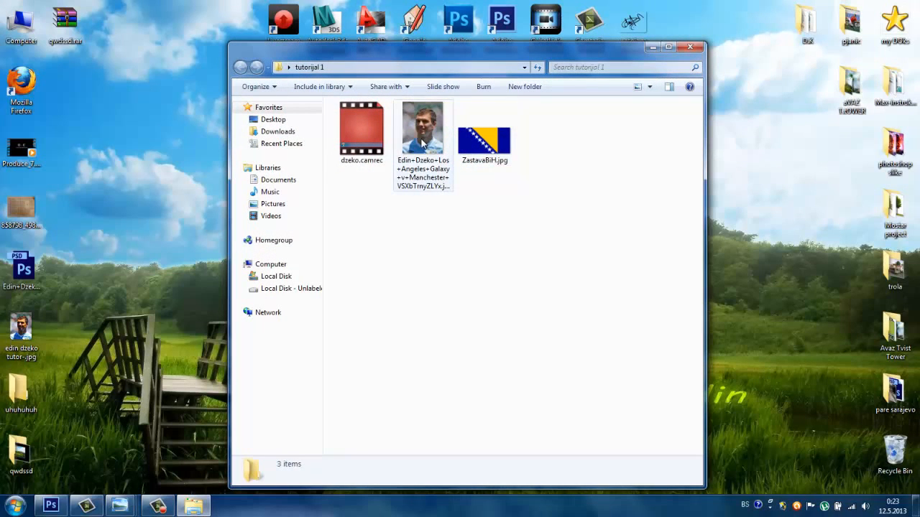
left_click(422, 144)
left_click(478, 140)
left_click(435, 143)
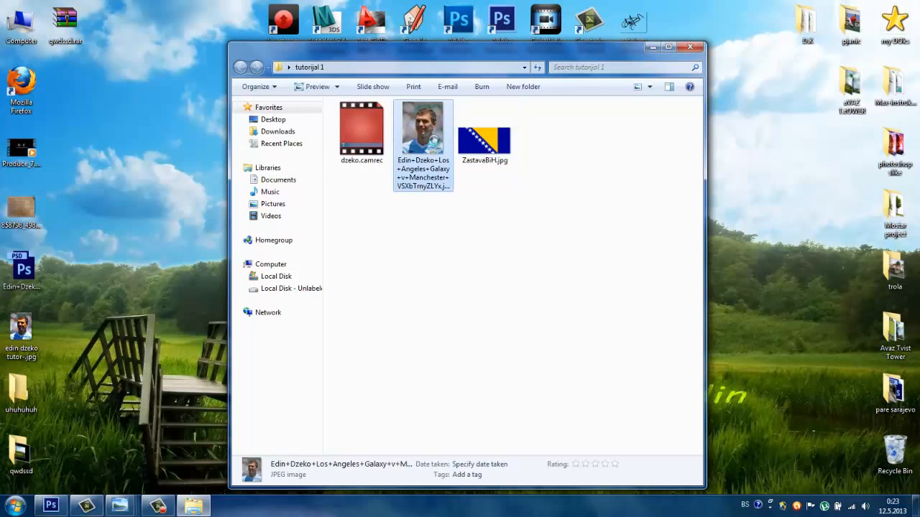
double_click(433, 141)
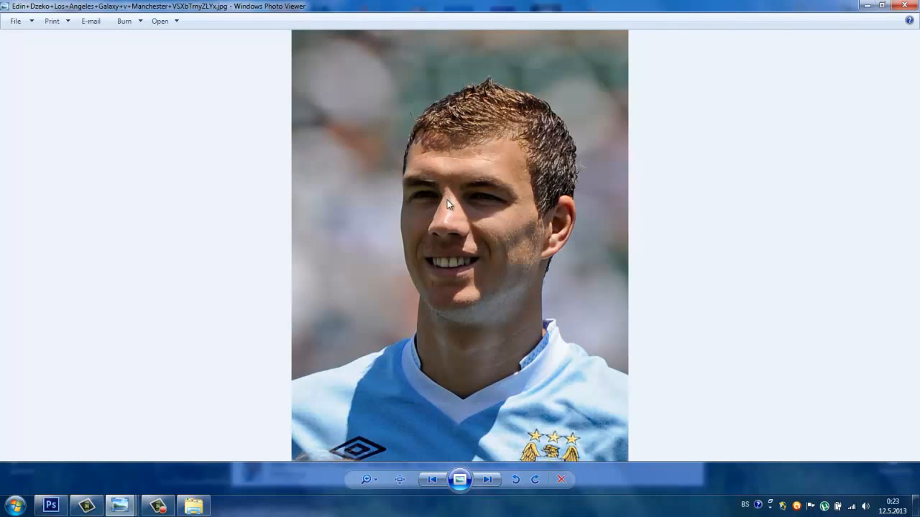
- Examine the portrait photo up close and compare it with the ZastavaBiH.jpg flag image
scroll(447, 200, "up", 3)
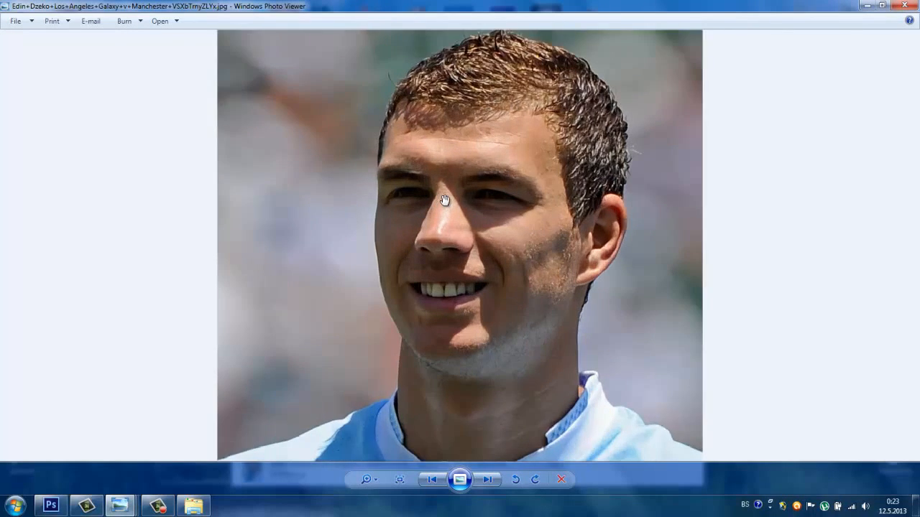
scroll(442, 191, "down", 3)
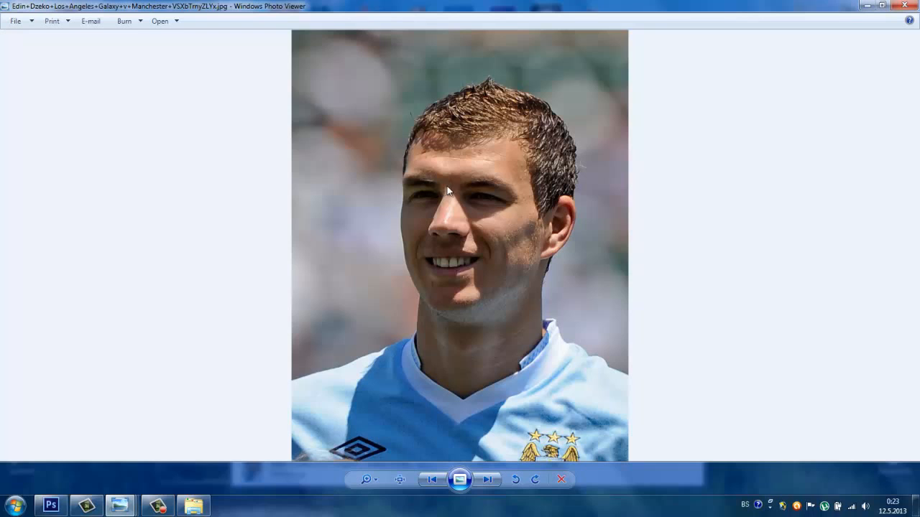
scroll(442, 243, "up", 2)
scroll(462, 145, "down", 2)
left_click(486, 481)
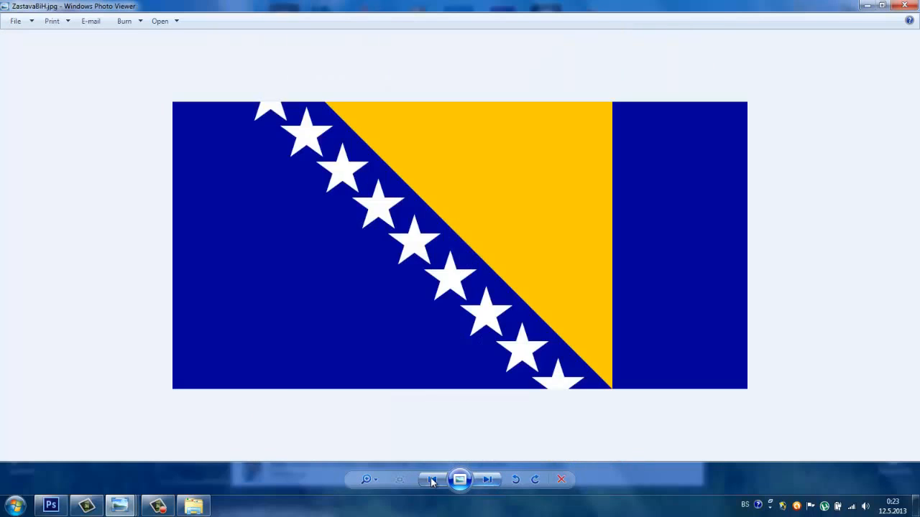
left_click(431, 480)
left_click(487, 480)
left_click(432, 480)
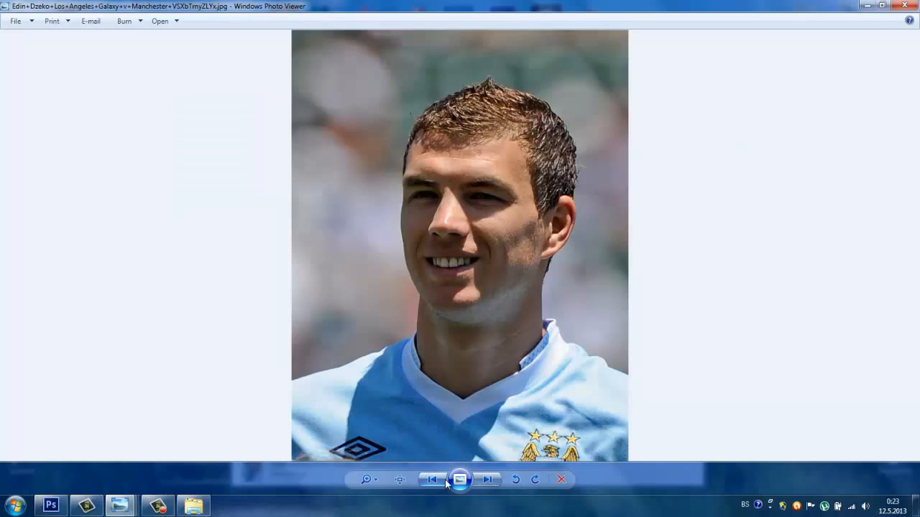
left_click(487, 480)
left_click(431, 480)
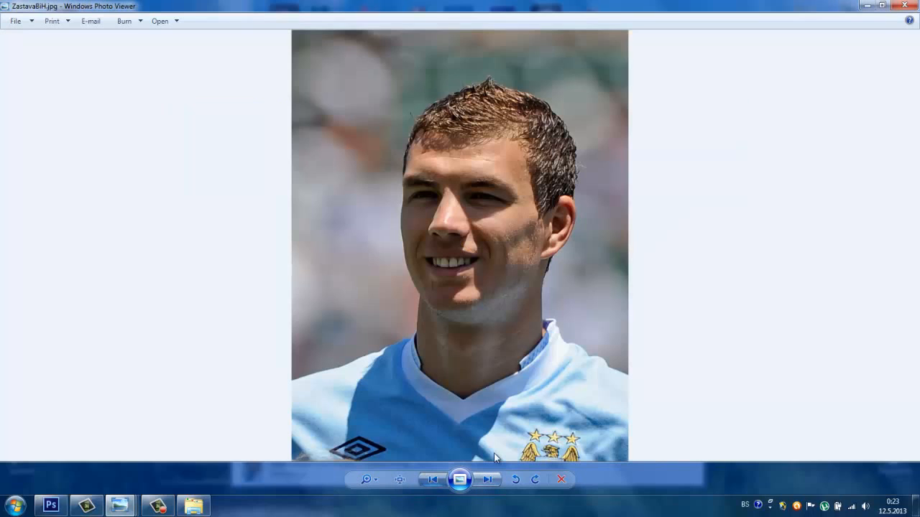
left_click(868, 7)
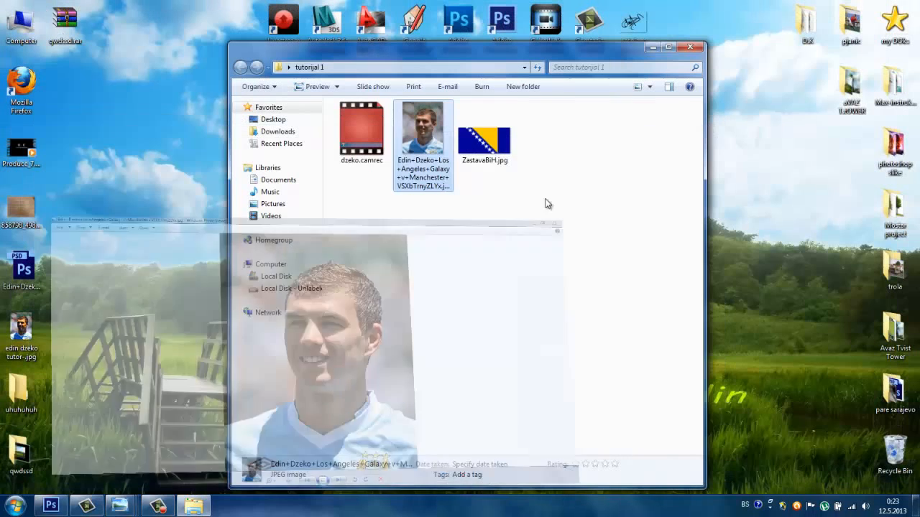
- Switch to Photoshop and open the portrait JPEG from the "tutorijal 1" folder as a document
left_click(57, 509)
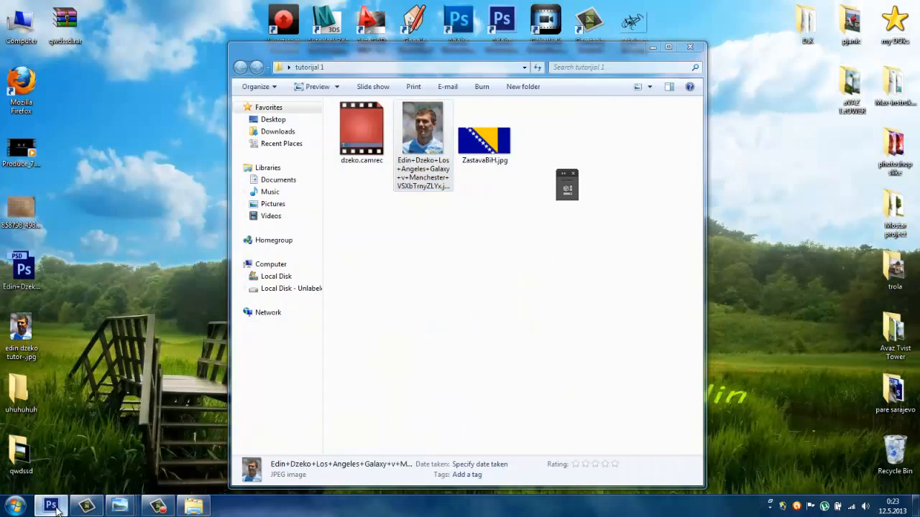
left_click(56, 509)
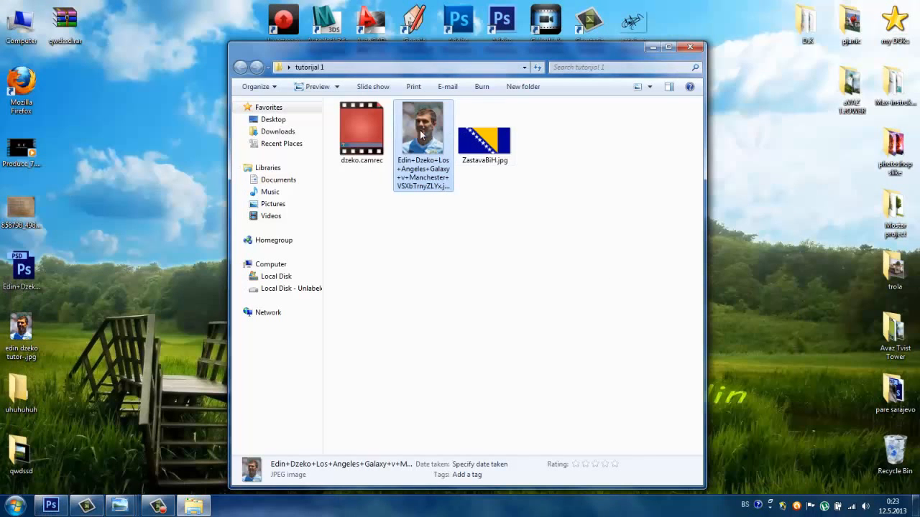
left_click_drag(426, 133, 323, 349)
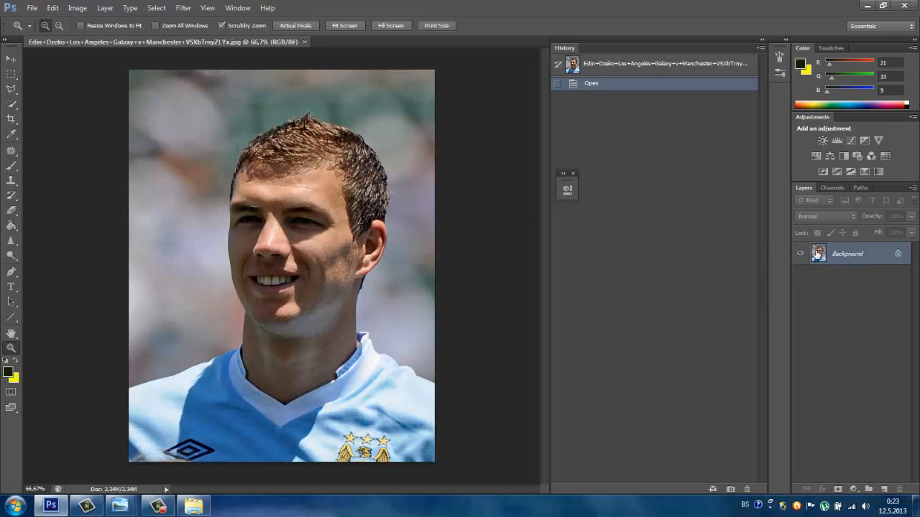
- Duplicate the Background layer within the same document and hide the original Background layer
right_click(839, 259)
left_click(863, 253)
right_click(866, 257)
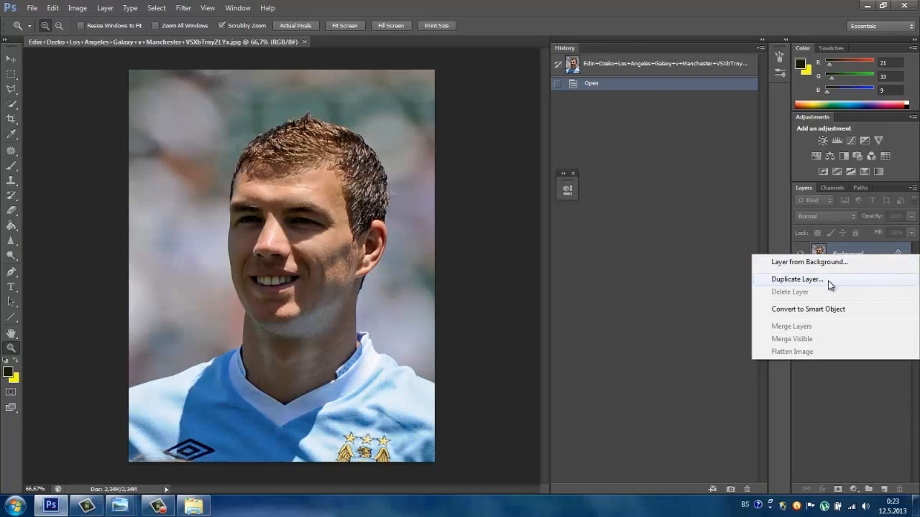
left_click(796, 279)
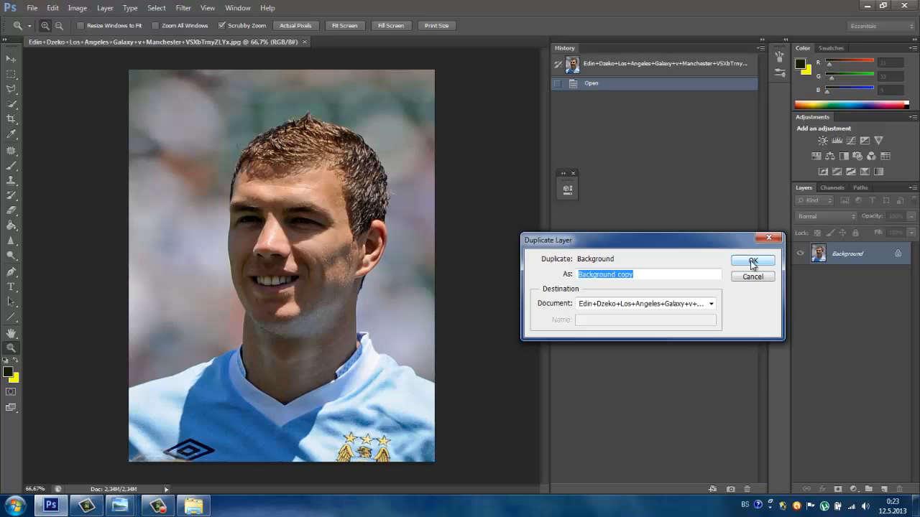
left_click(752, 262)
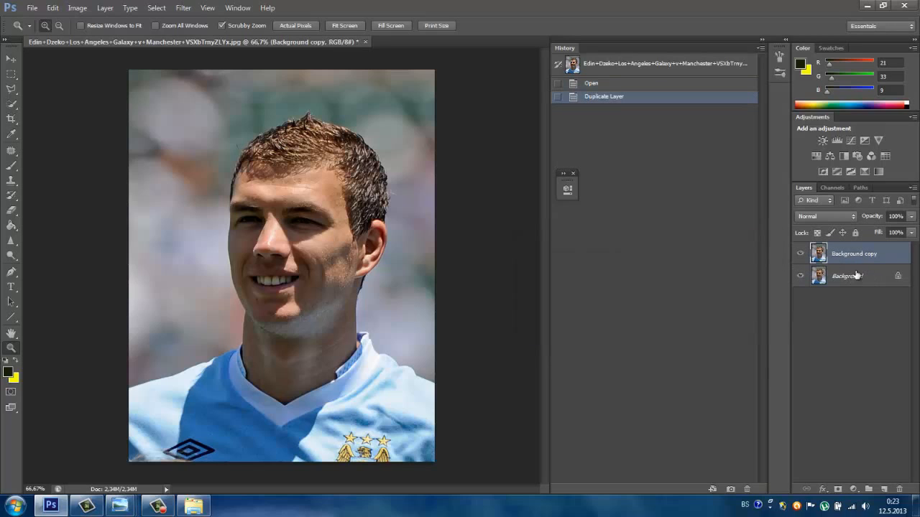
left_click(800, 276)
left_click_drag(260, 205, 269, 191)
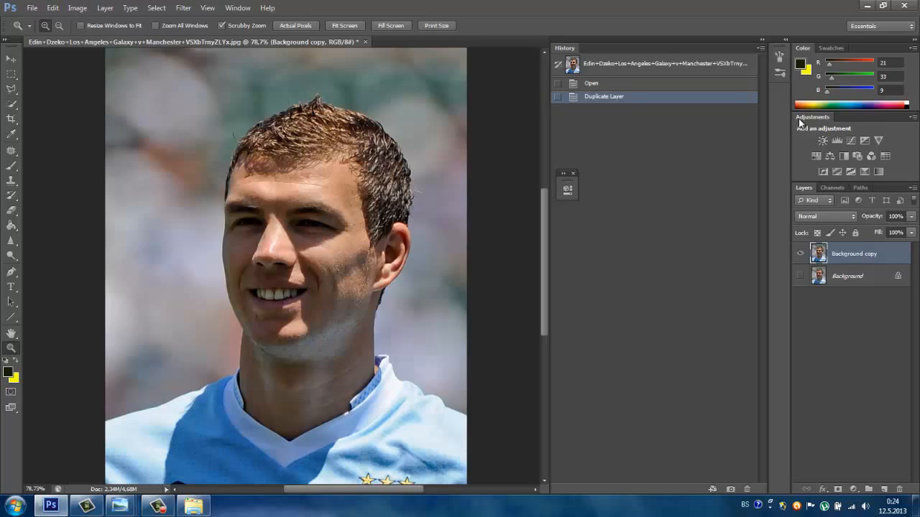
- Add a Levels adjustment layer with the RGB black input at 23 and the midtones at 0.89
left_click(834, 141)
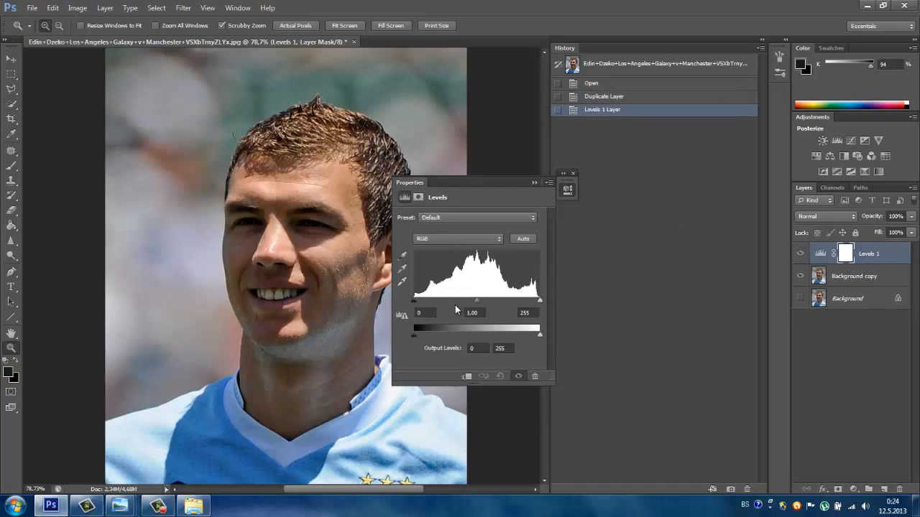
mouse_move(479, 299)
left_mouse_down()
mouse_move(468, 301)
mouse_move(481, 300)
left_mouse_up()
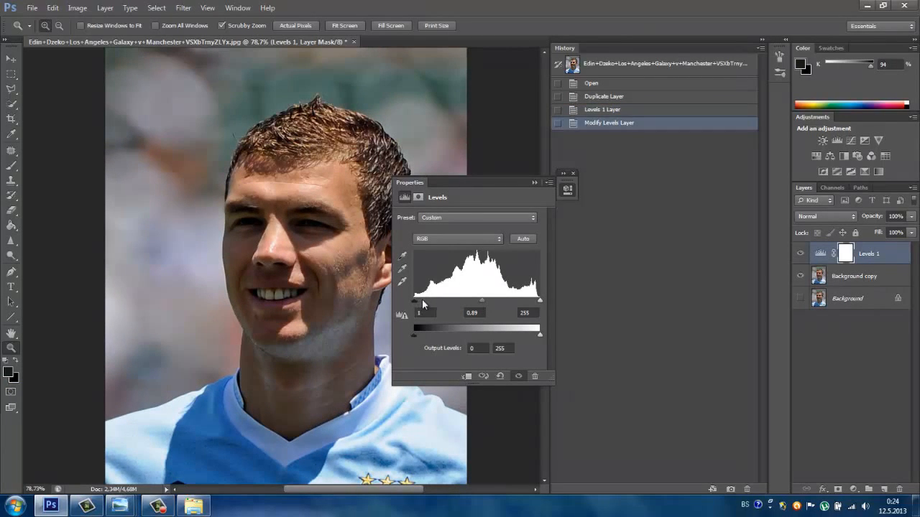
left_click_drag(414, 300, 424, 303)
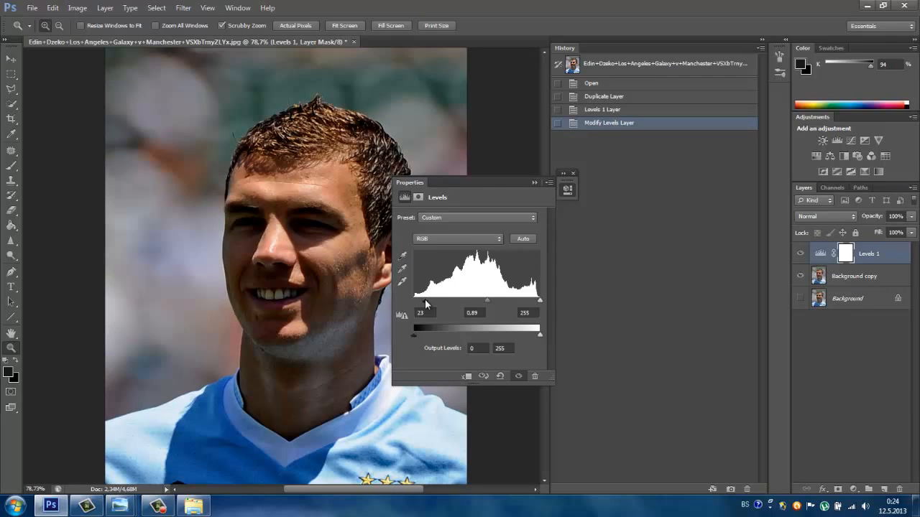
left_click(536, 182)
- Add a Brightness/Contrast adjustment layer above the Levels layer and set its contrast to 28
left_click(822, 140)
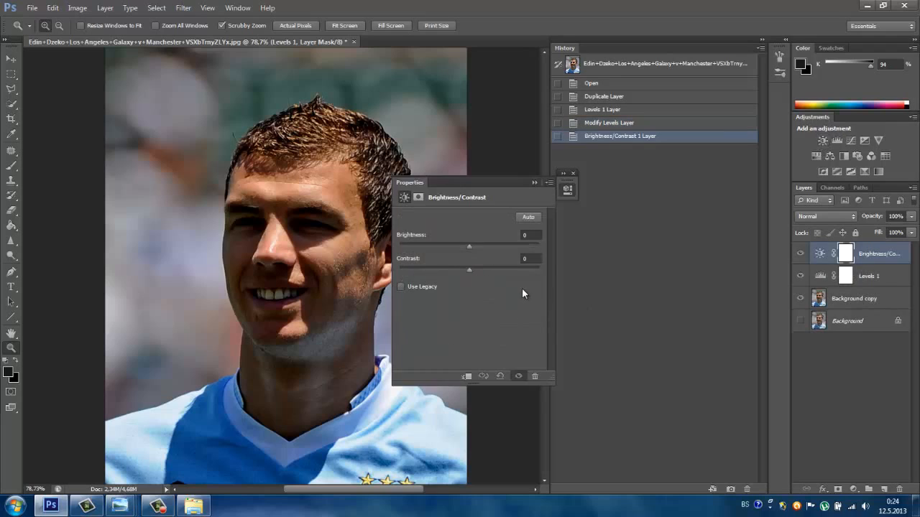
left_click_drag(469, 271, 489, 270)
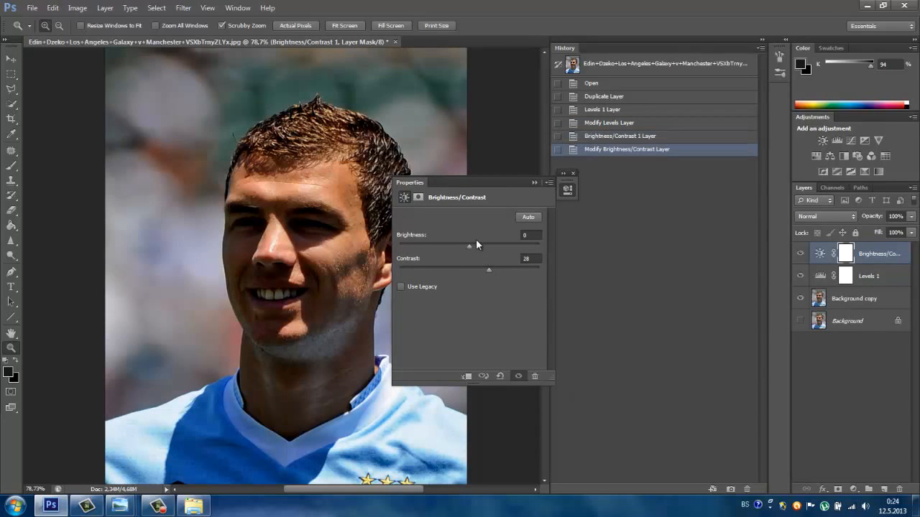
left_click(534, 182)
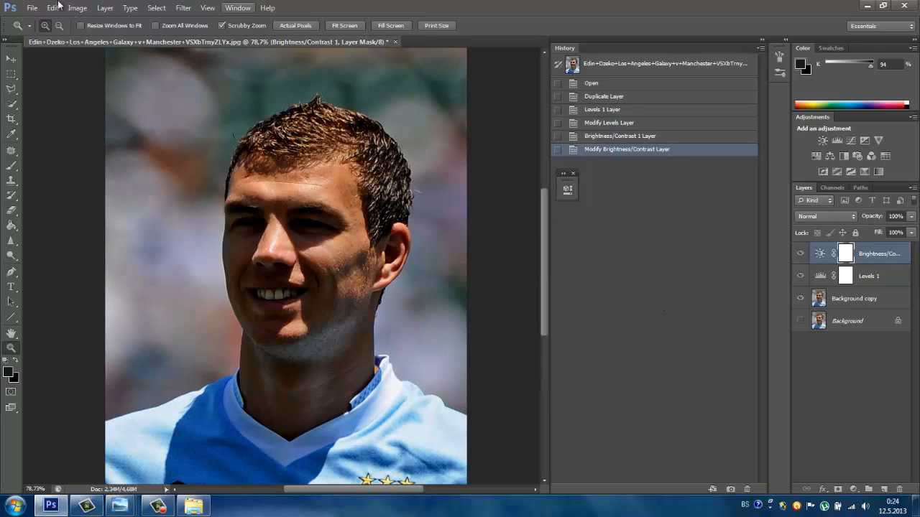
- Save the layered portrait as a PSD in the desktop's "tutorijal 1" folder, keeping Maximize Compatibility on
left_click_drag(233, 218, 232, 238)
left_click(30, 8)
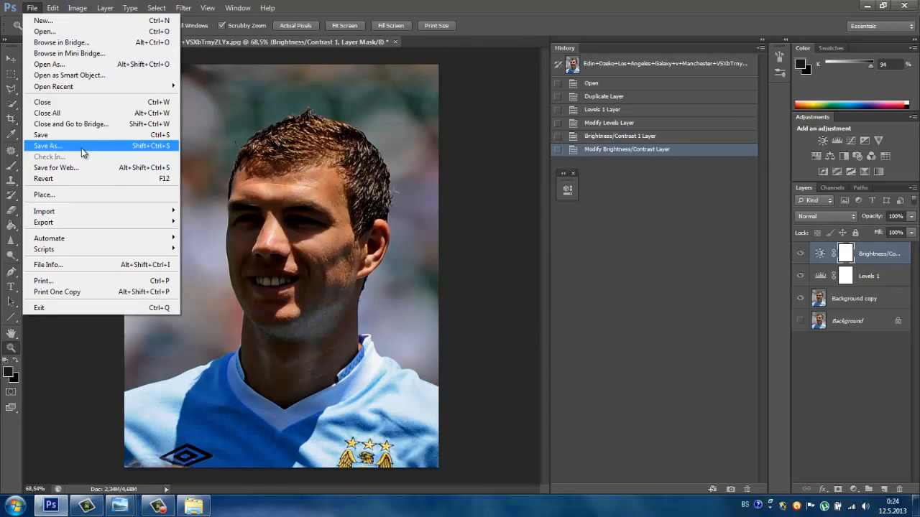
left_click(82, 148)
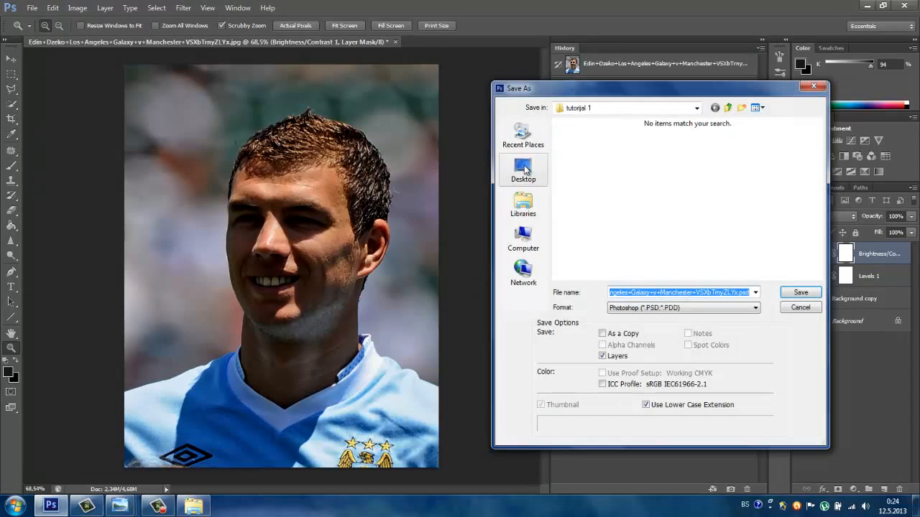
left_click(523, 170)
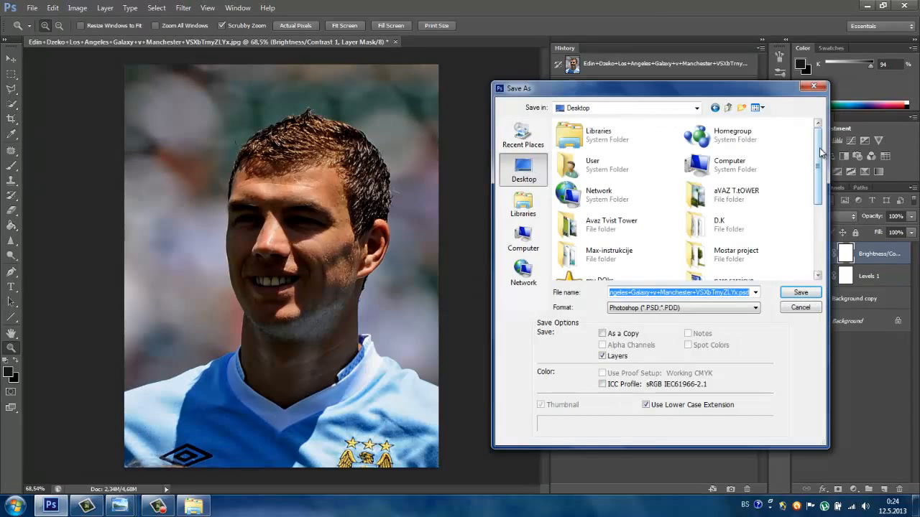
left_click_drag(821, 151, 820, 228)
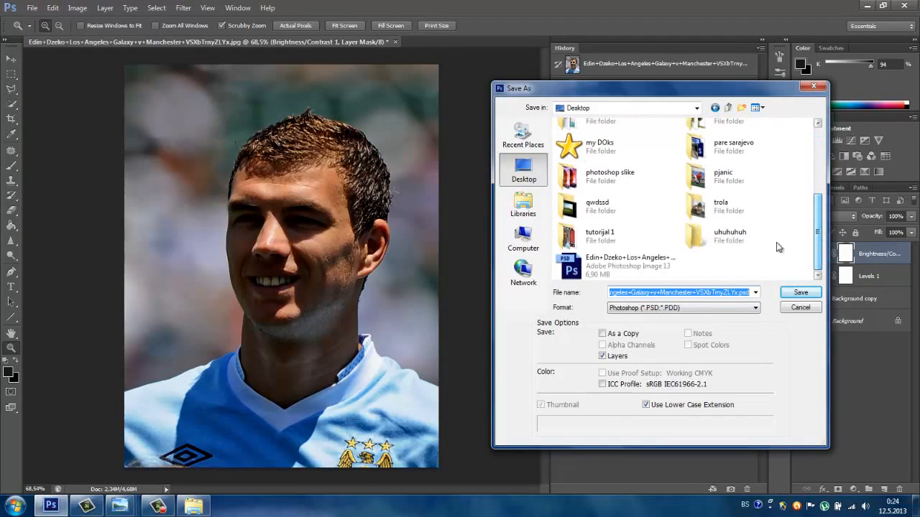
double_click(604, 239)
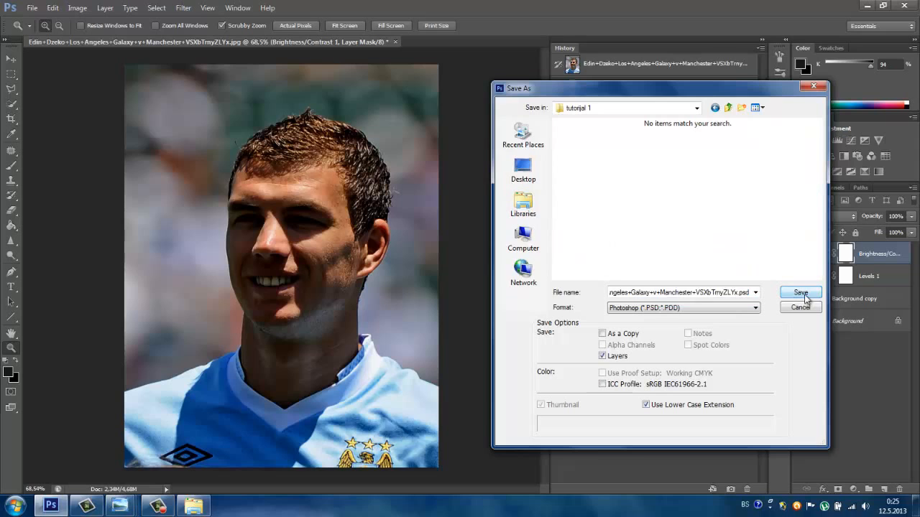
left_click(804, 298)
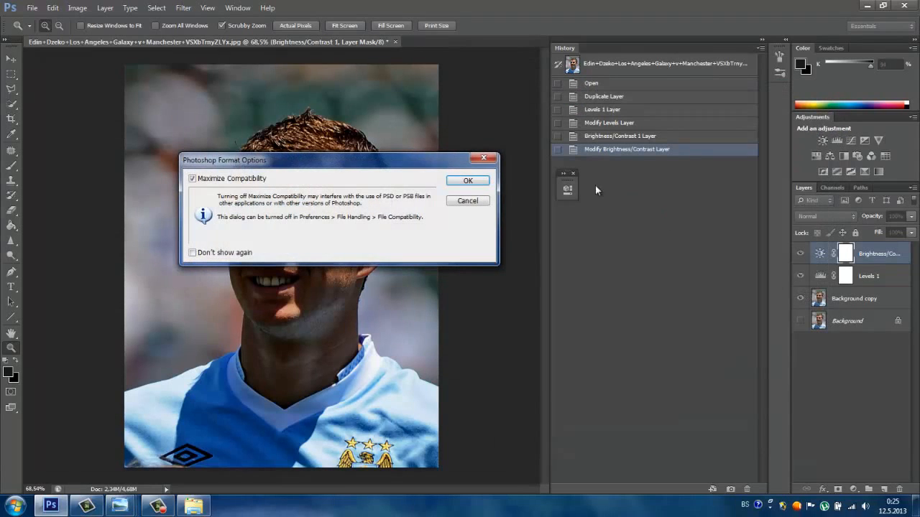
left_click(466, 182)
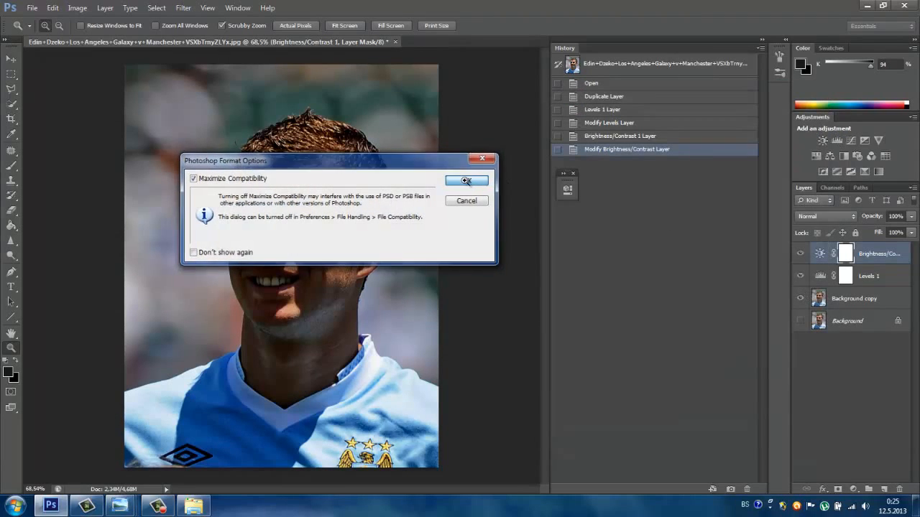
- Check the saved PSD file in the "tutorijal 1" folder and return to Photoshop
left_click(868, 5)
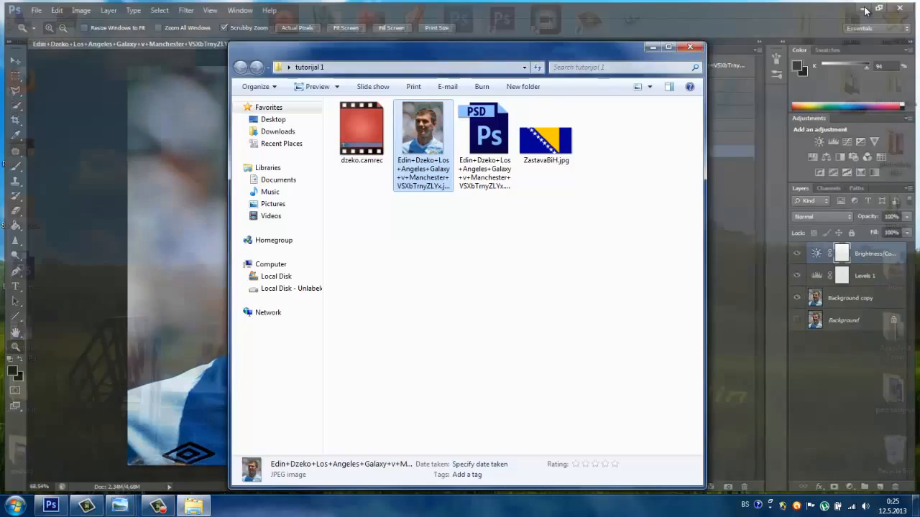
left_click(493, 119)
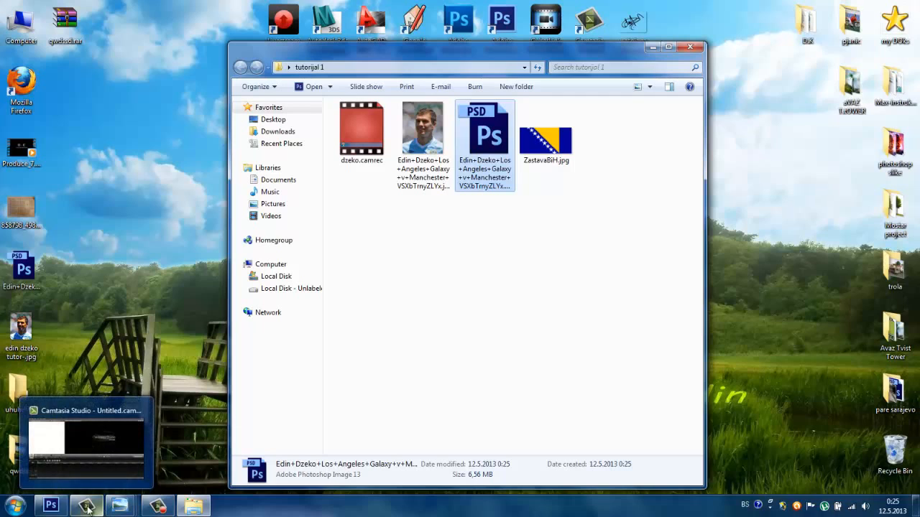
left_click(50, 505)
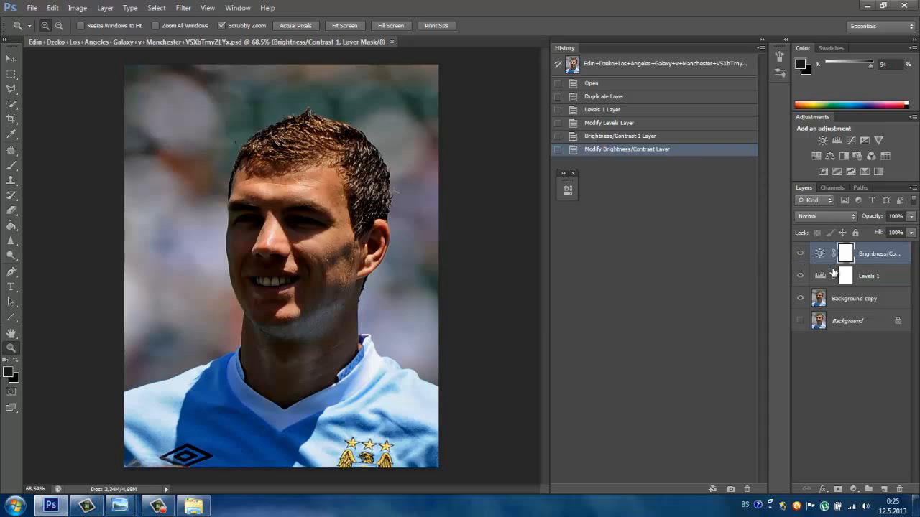
- Place ZastavaBiH.jpg from the "tutorijal 1" folder over the portrait's face, scaled to about 84.6% width and 88.8% height
left_click(866, 6)
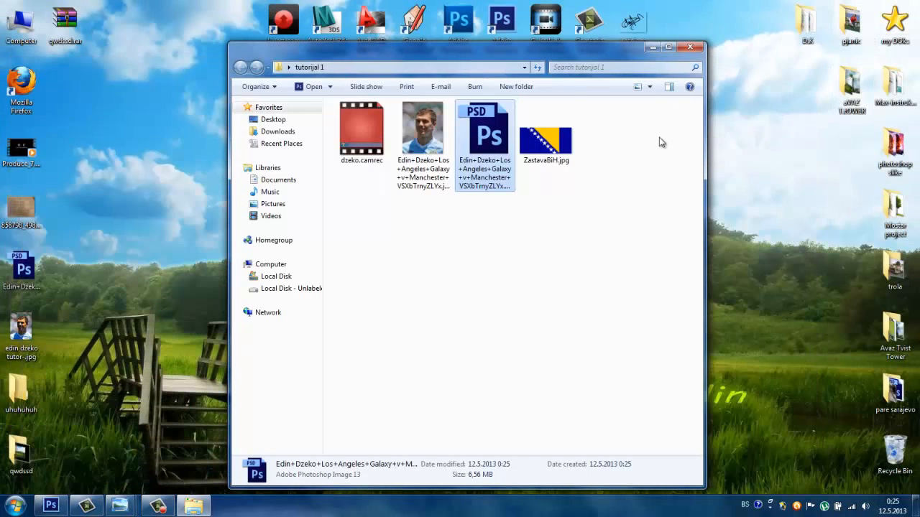
left_click(546, 144)
left_click_drag(558, 156, 223, 327)
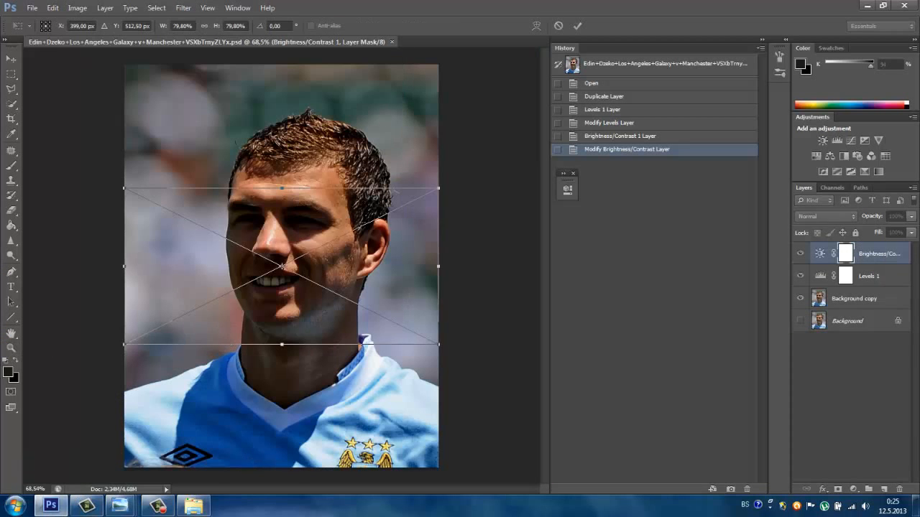
left_click_drag(125, 188, 106, 171)
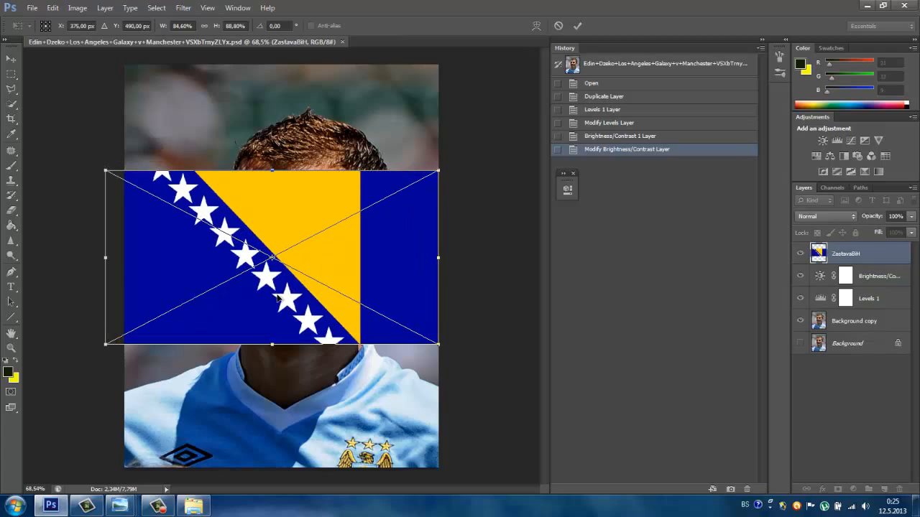
left_click_drag(278, 301, 292, 284)
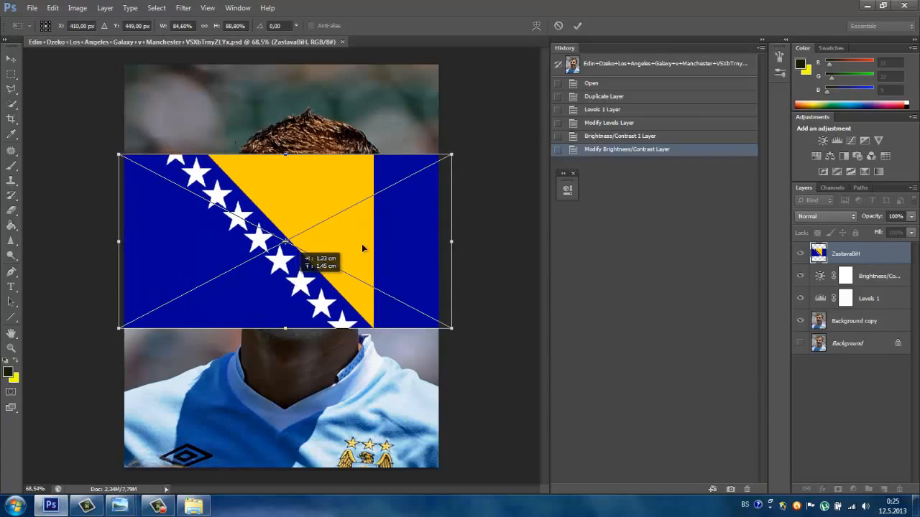
left_click(577, 27)
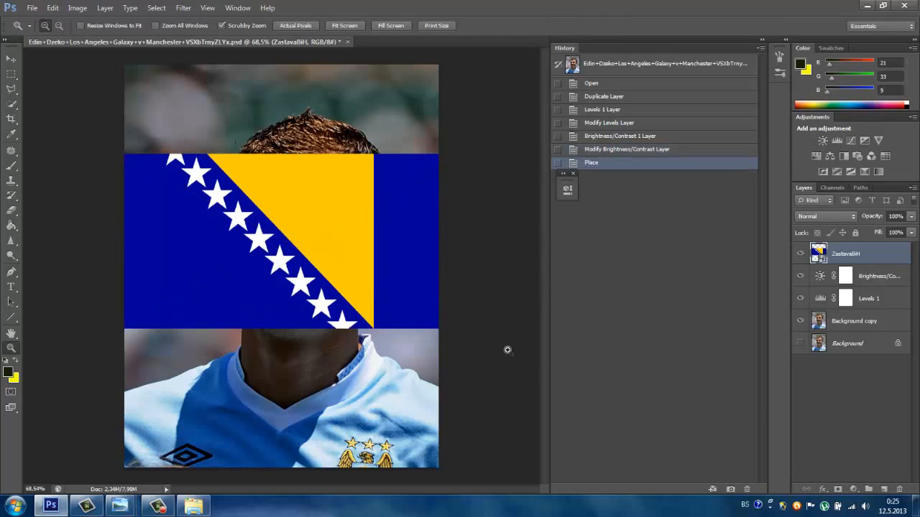
- Hide the flag layer and select the face, neck and ear on the Background copy layer with the Quick Selection tool
left_click(800, 256)
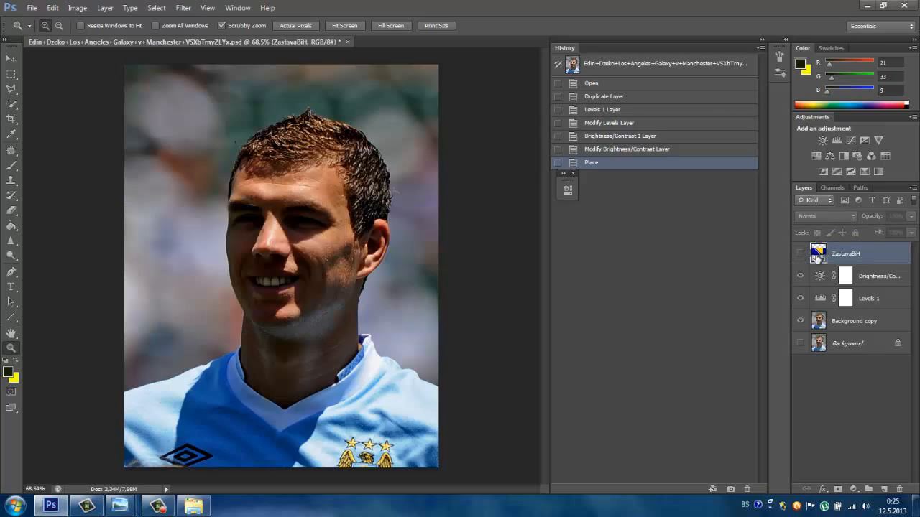
left_click(823, 324)
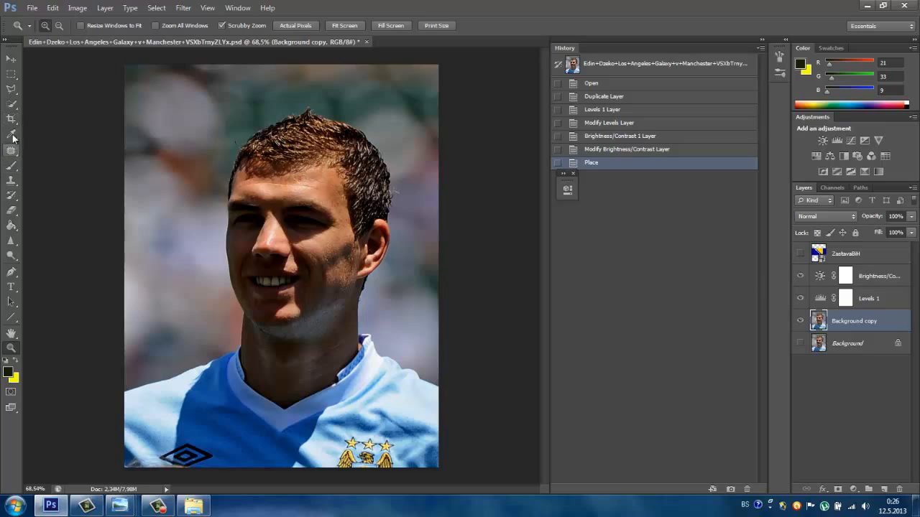
left_click(11, 105)
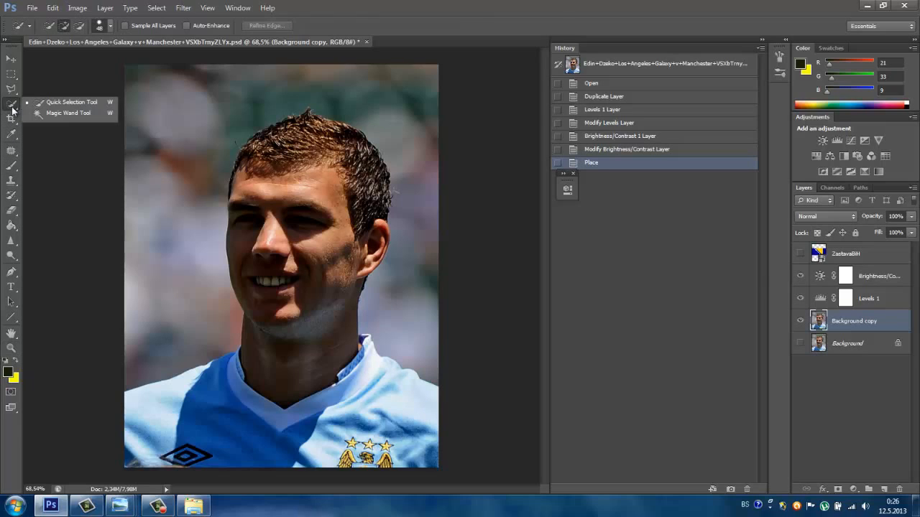
left_click(63, 106)
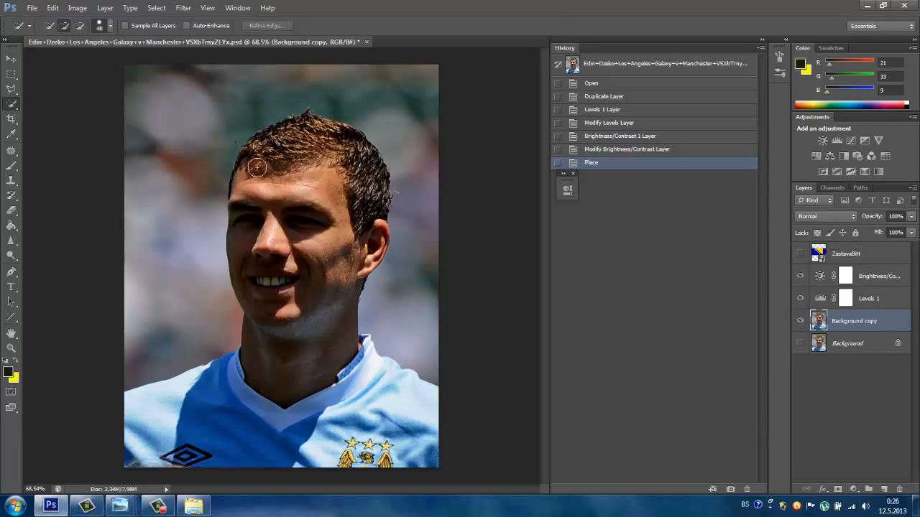
mouse_move(242, 214)
left_mouse_down()
mouse_move(283, 239)
mouse_move(274, 201)
mouse_move(320, 193)
mouse_move(337, 203)
mouse_move(332, 285)
mouse_move(308, 304)
left_mouse_up()
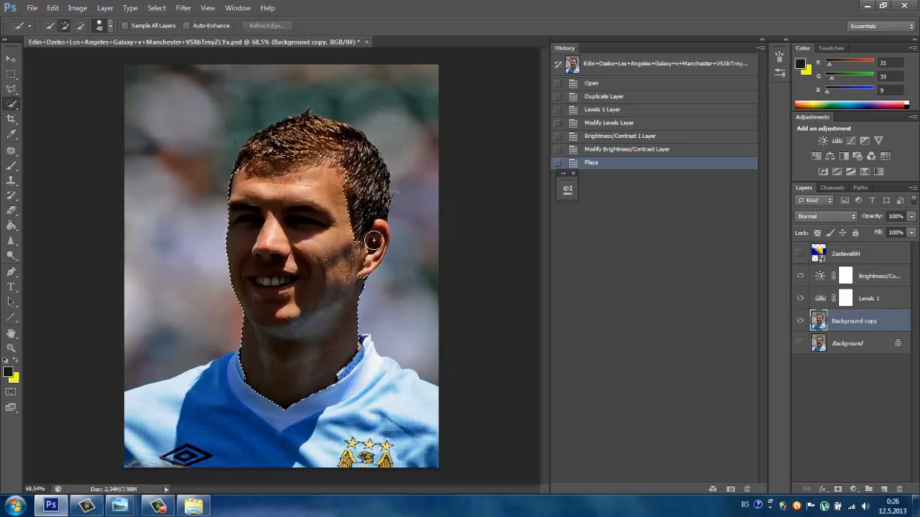
left_click_drag(373, 241, 373, 255)
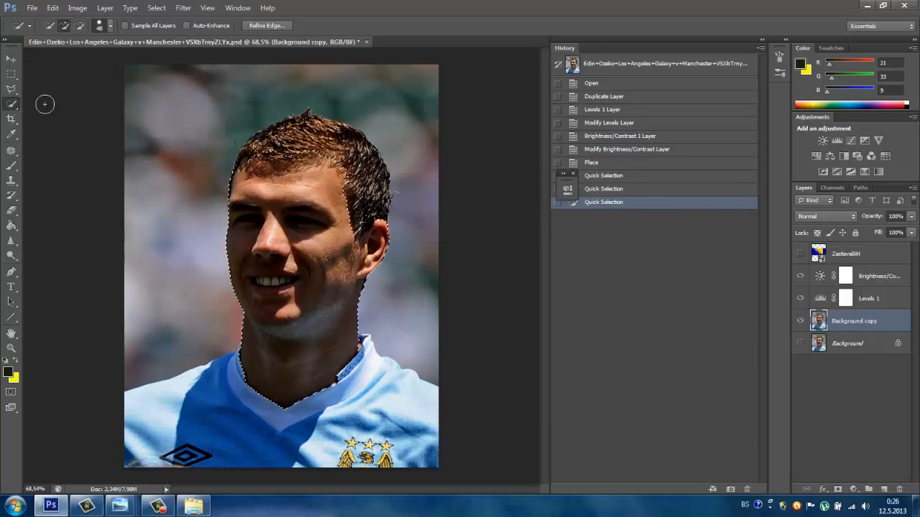
left_click(253, 204)
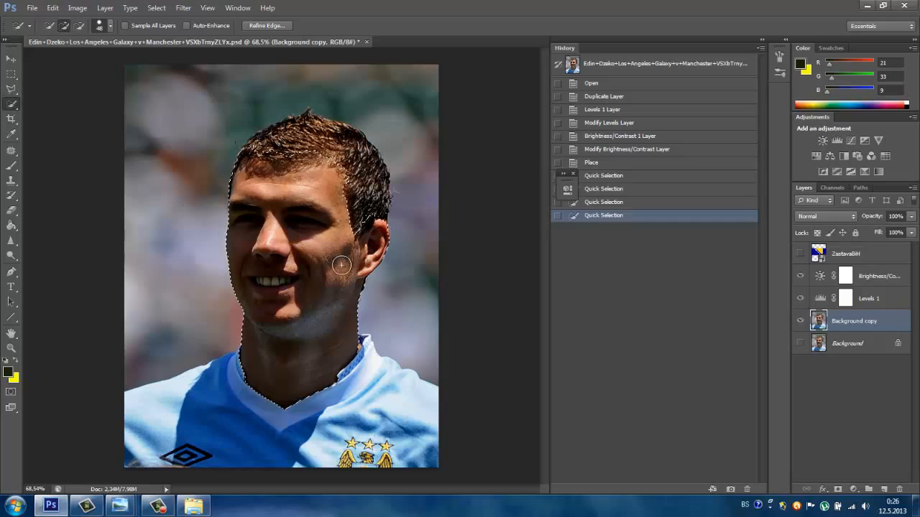
left_click(380, 228)
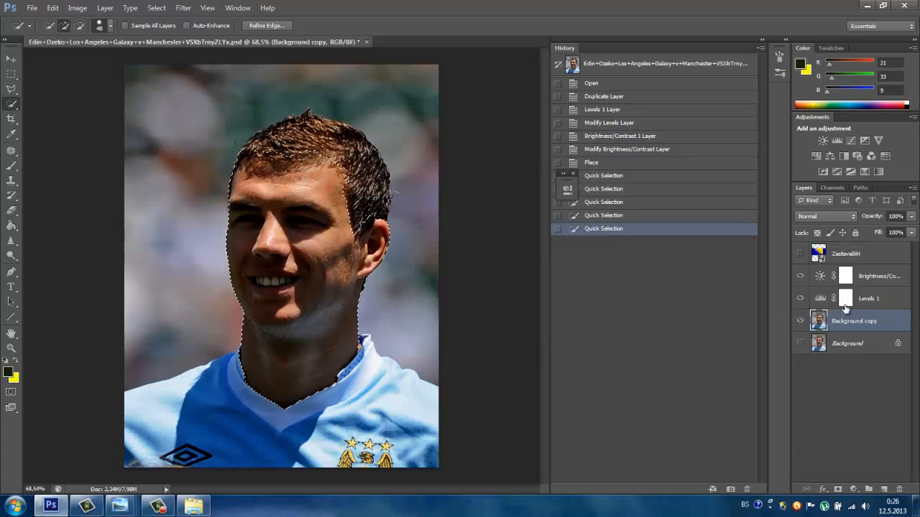
- Show the ZastavaBiH flag layer again and add a layer mask to it from the face selection
left_click(847, 254)
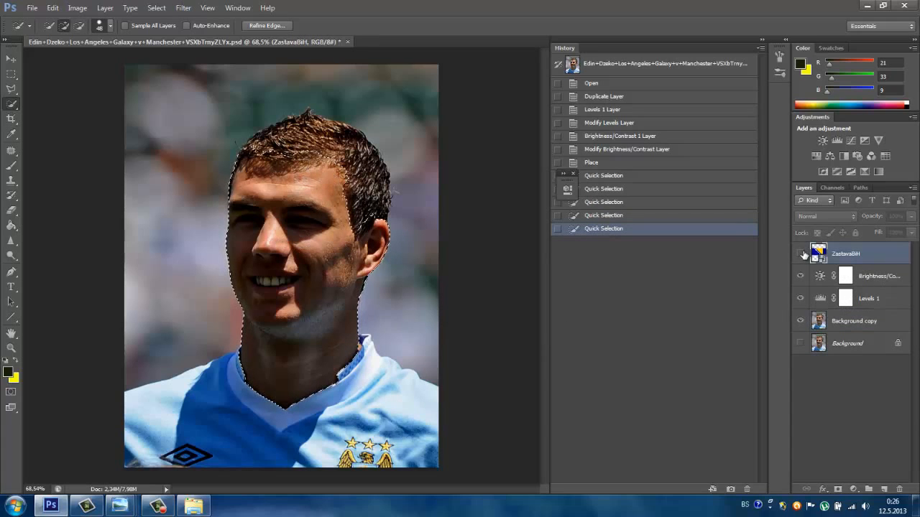
left_click(800, 254)
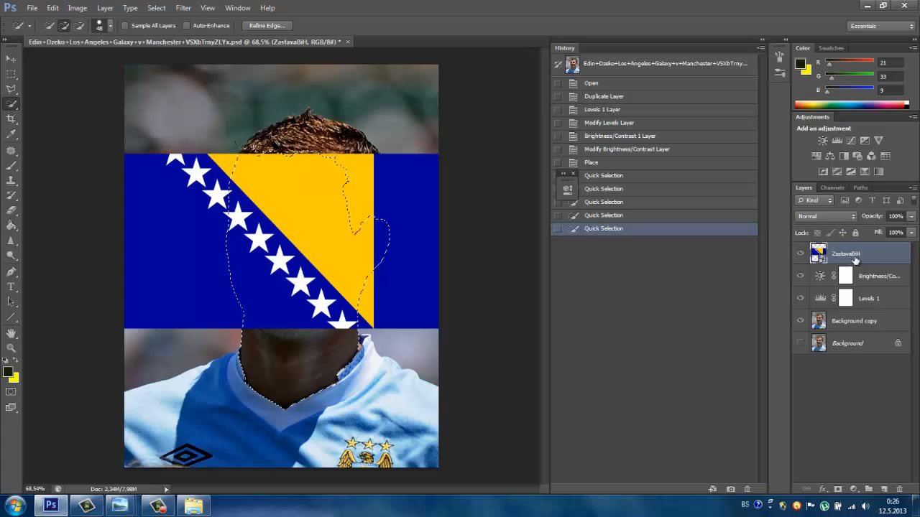
left_click(838, 488)
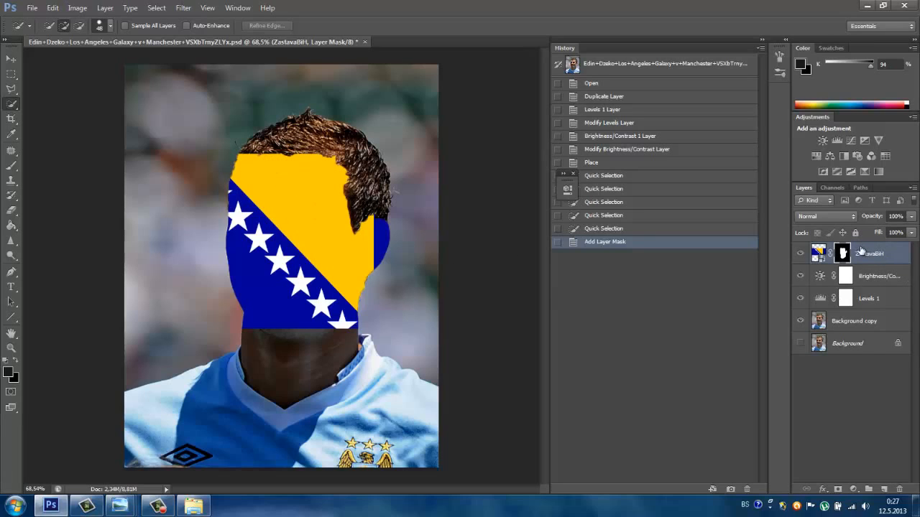
- Set the blend mode of the masked flag layer to Overlay
left_click(821, 254)
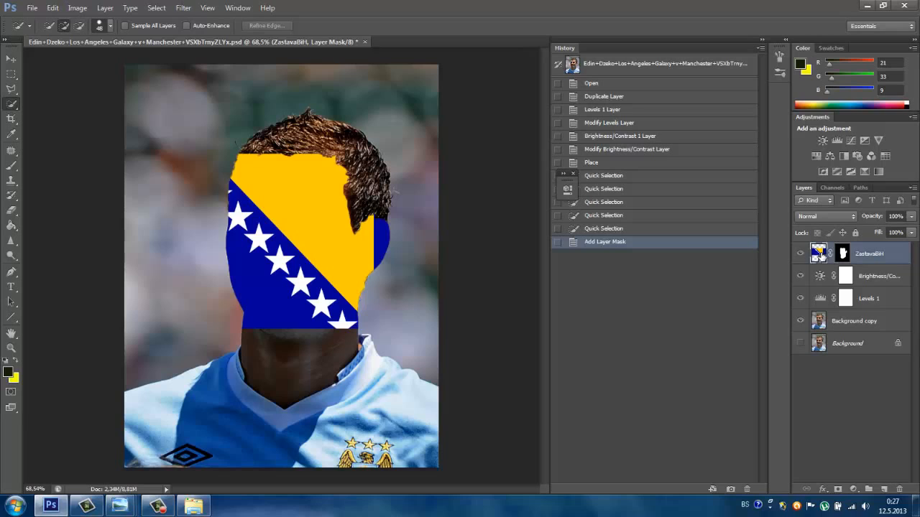
left_click(823, 218)
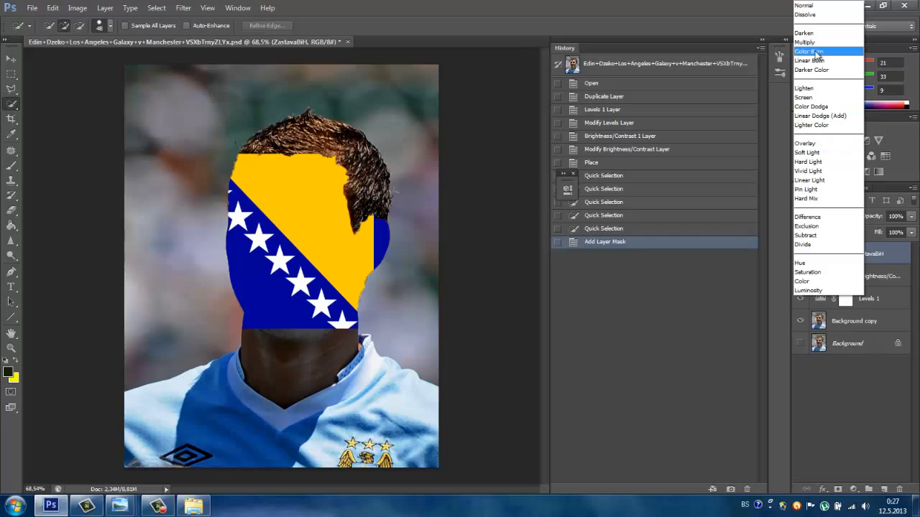
left_click(815, 147)
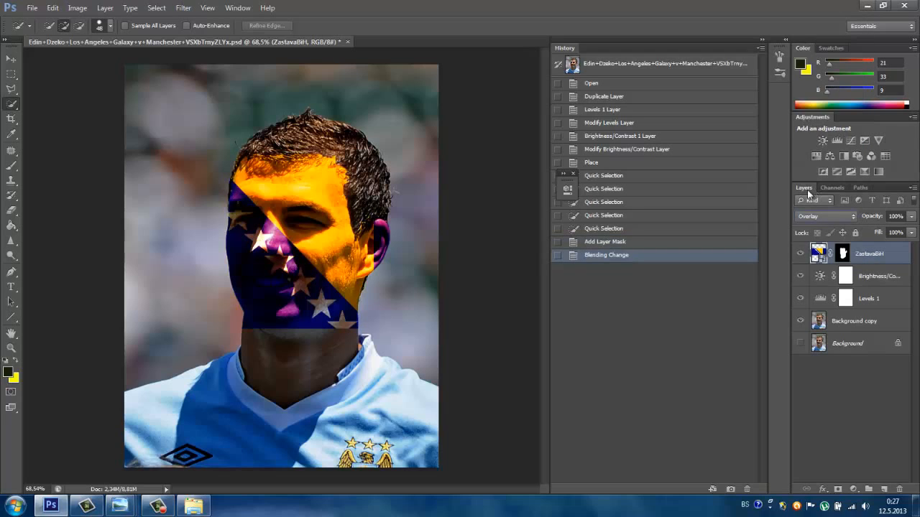
- Set up a Displace filter on the flag image with horizontal scale 10, Stretch To Fit and Wrap Around
left_click(11, 348)
left_click_drag(267, 248, 307, 291)
left_click_drag(267, 237, 272, 261)
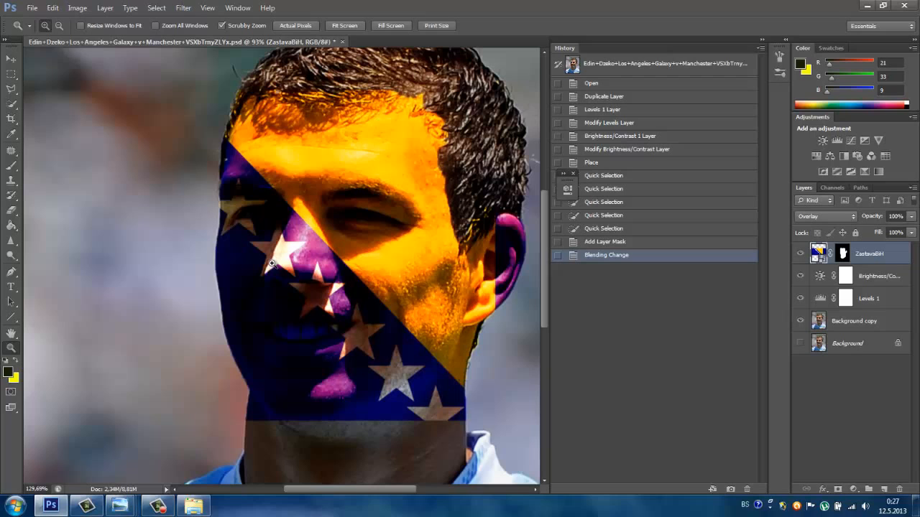
left_click_drag(340, 268, 331, 277)
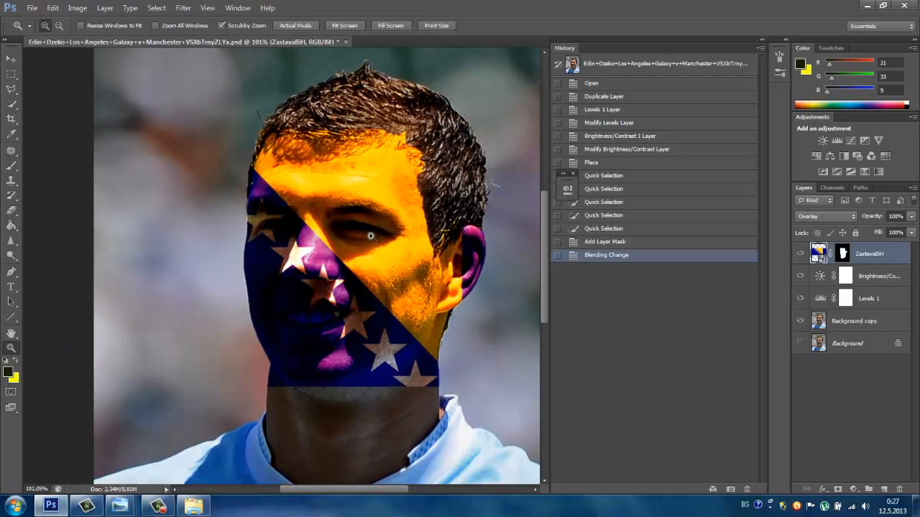
left_click_drag(370, 236, 367, 241)
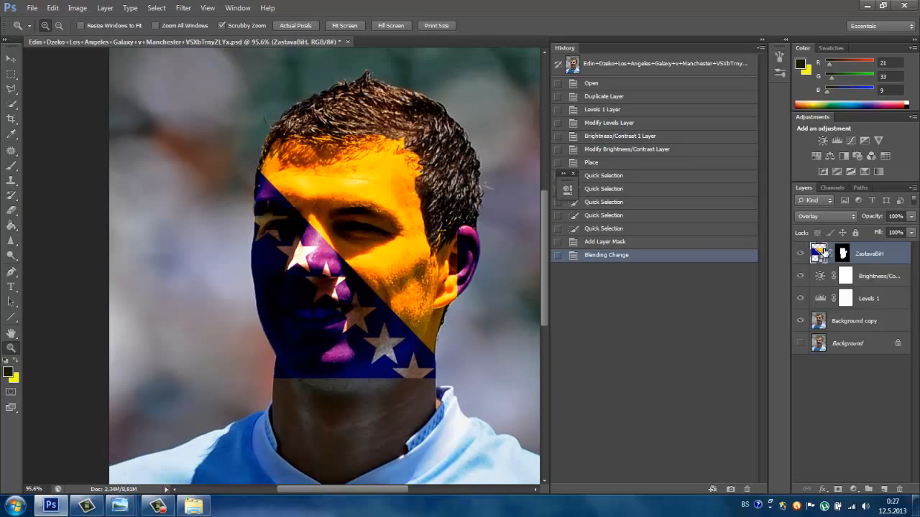
left_click(821, 325)
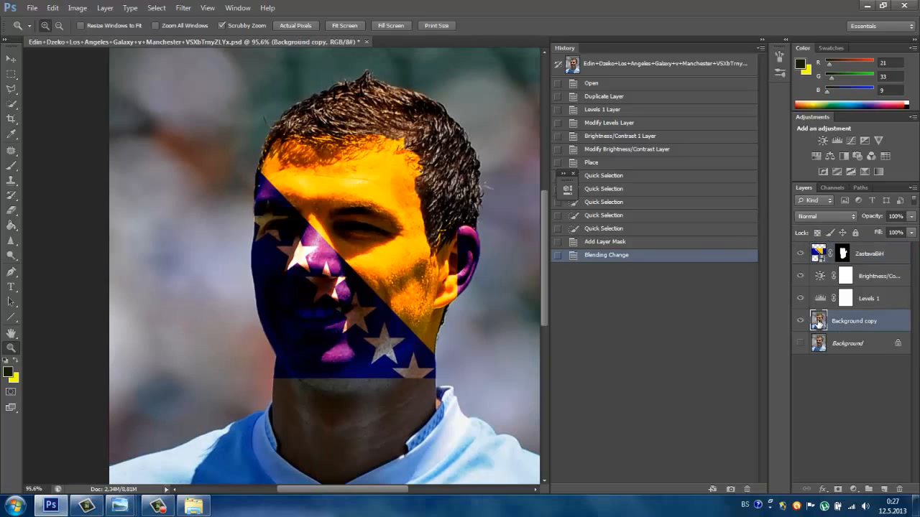
left_click(822, 258)
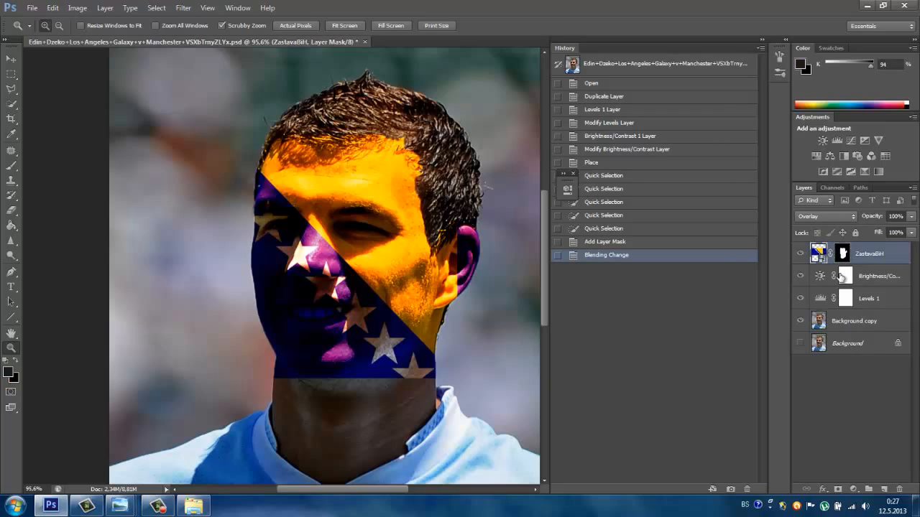
left_click(181, 9)
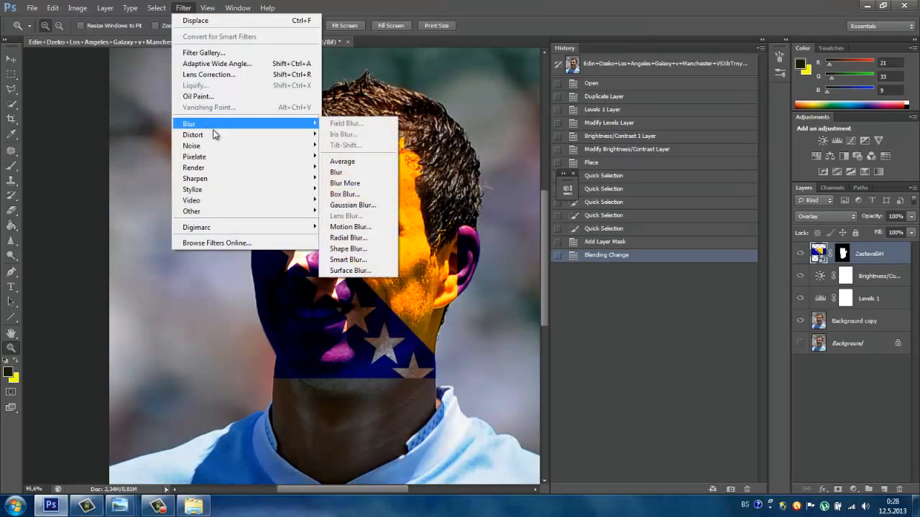
mouse_move(216, 137)
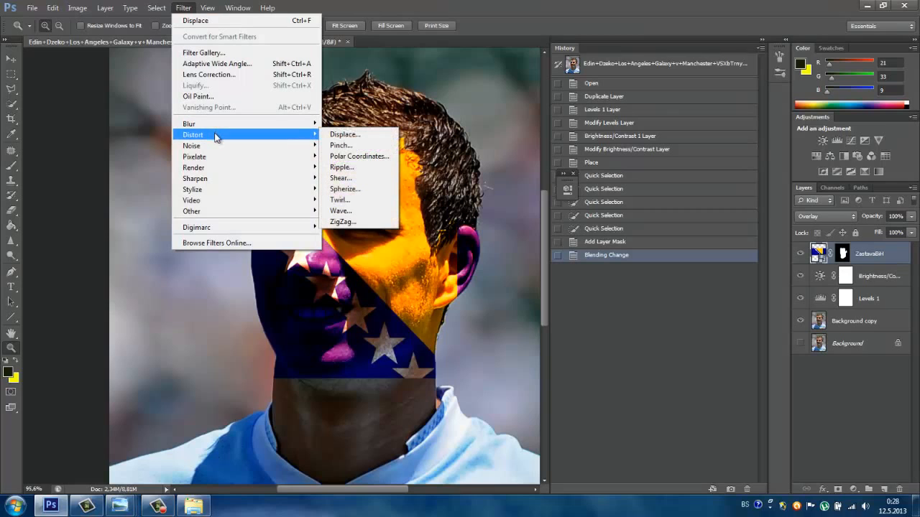
left_click(352, 135)
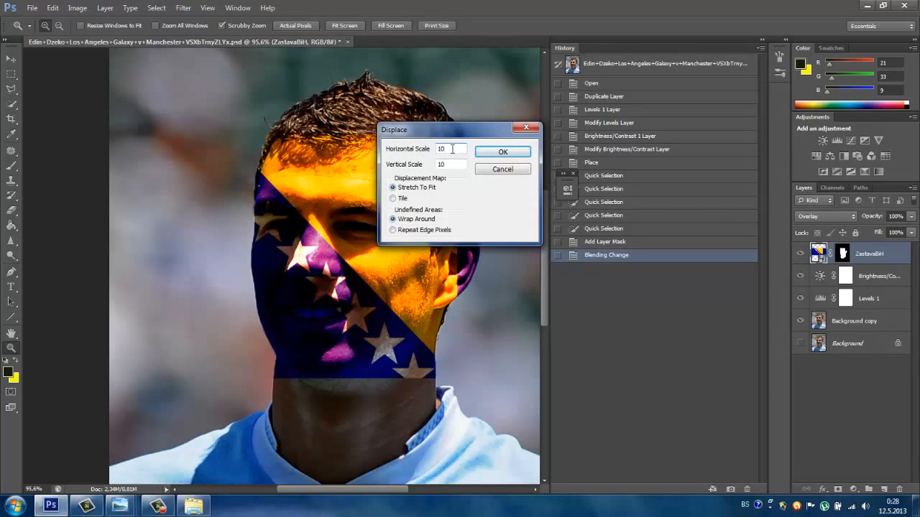
left_click_drag(452, 148, 435, 150)
type("10")
left_click(393, 231)
left_click(393, 220)
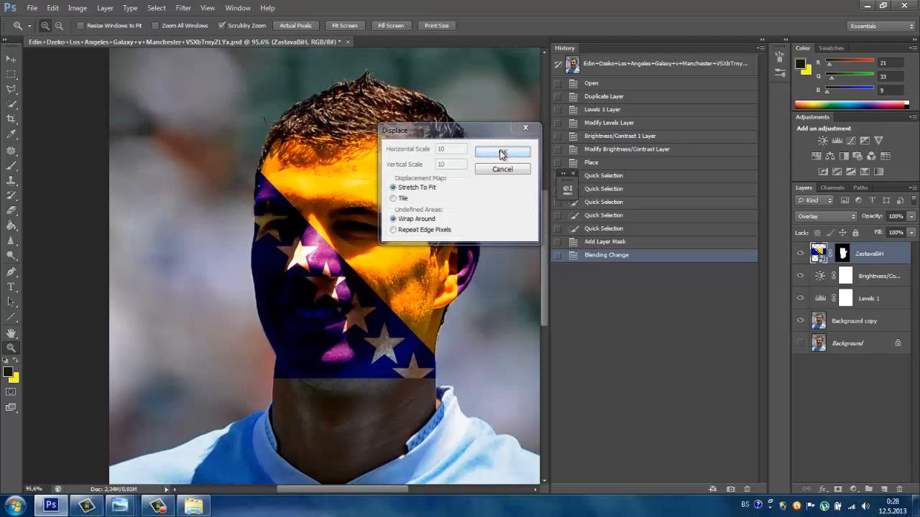
left_click(503, 152)
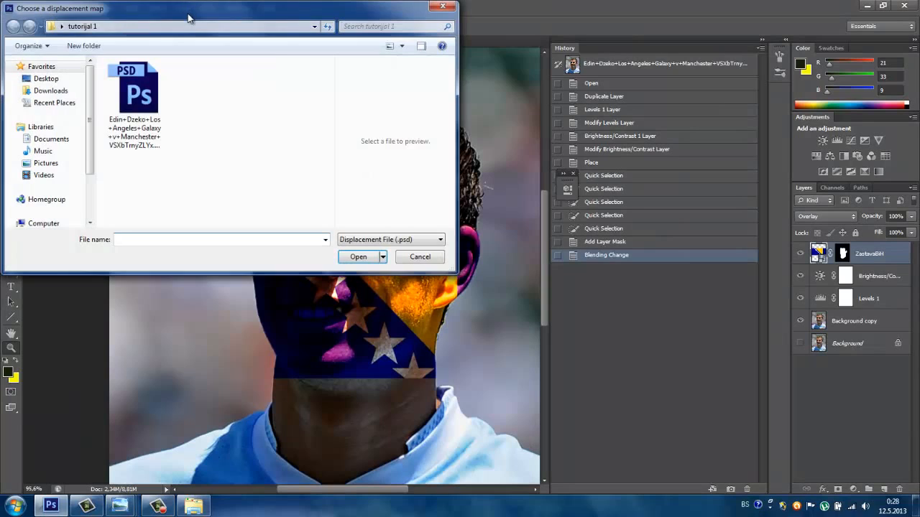
- Load the saved portrait PSD from the "tutorijal 1" folder as the displacement map for the flag
left_click_drag(190, 11, 320, 51)
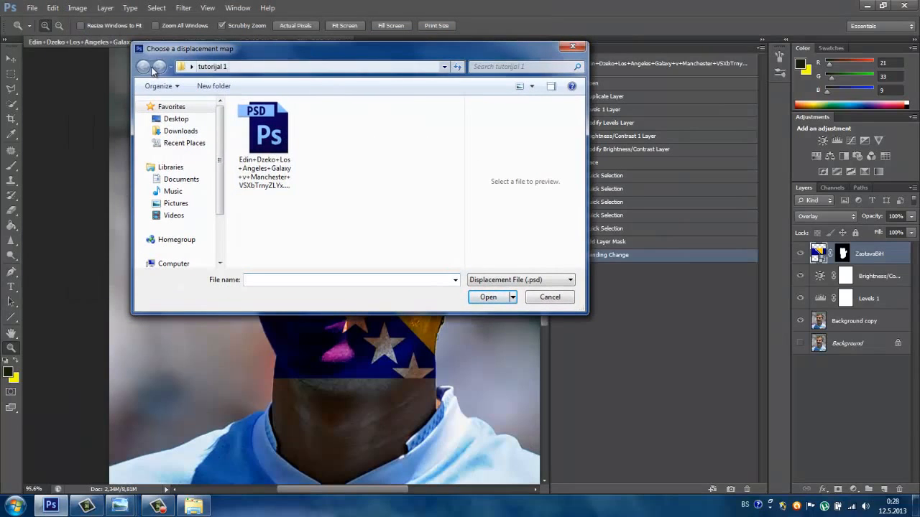
left_click(276, 151)
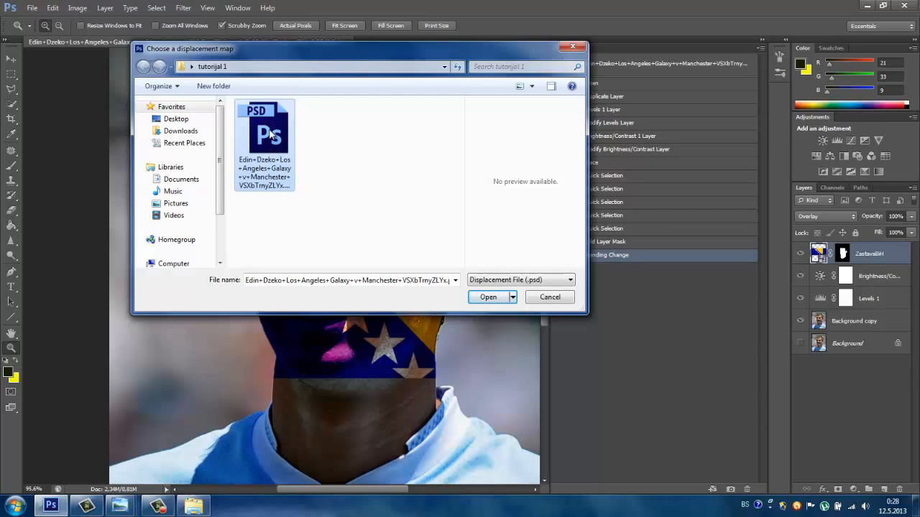
left_click(487, 297)
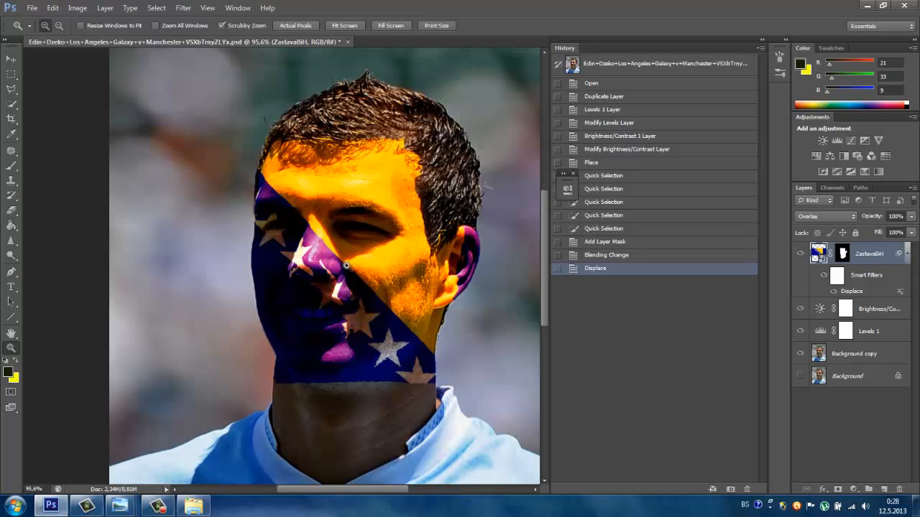
- Lower the opacity of the ZastavaBiH flag layer to 50%
left_click_drag(291, 260, 321, 264)
left_click_drag(361, 327, 362, 246)
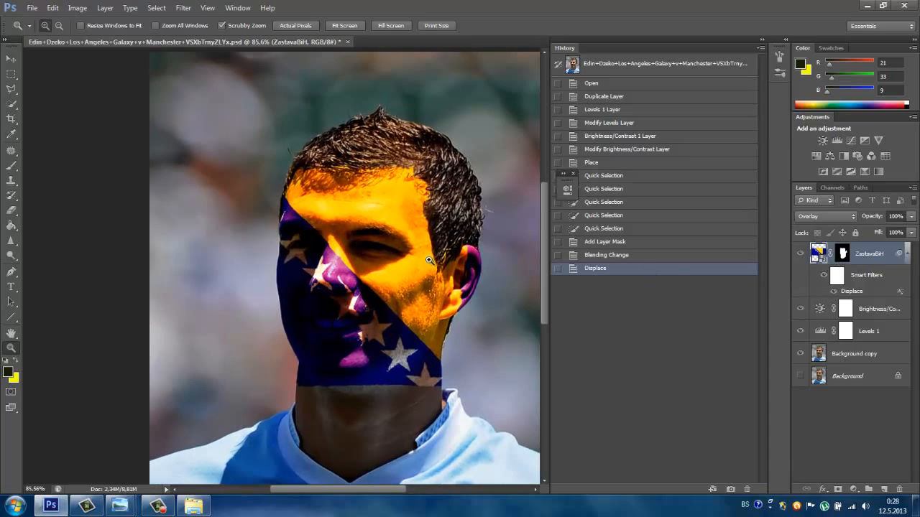
left_click_drag(417, 284, 407, 288)
left_click_drag(279, 228, 310, 187)
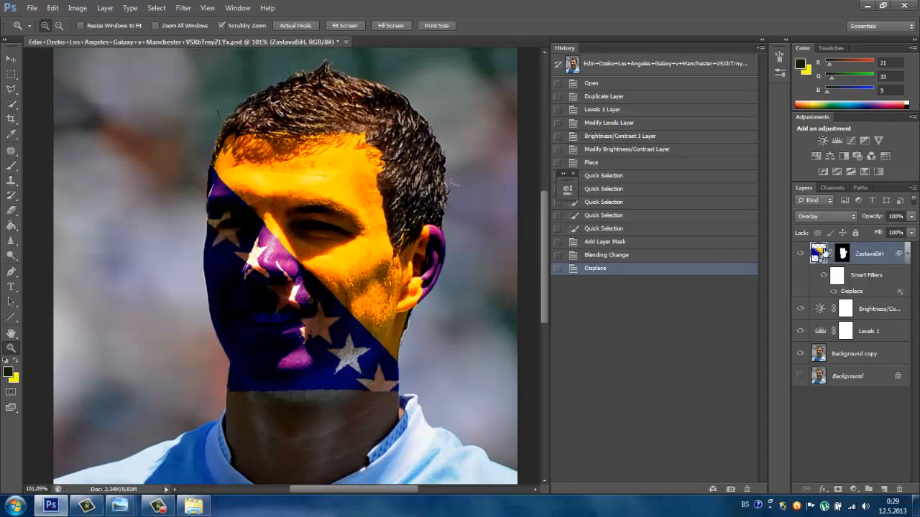
left_click(910, 219)
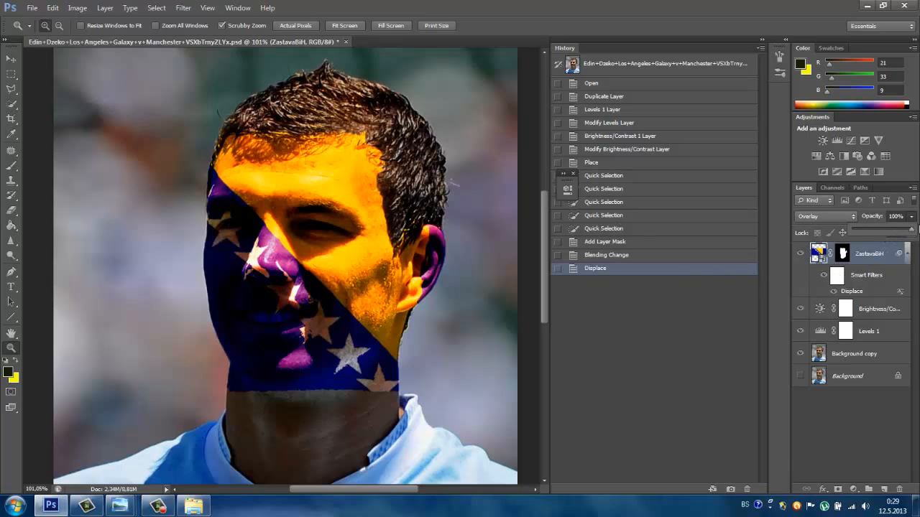
left_click_drag(911, 233, 876, 231)
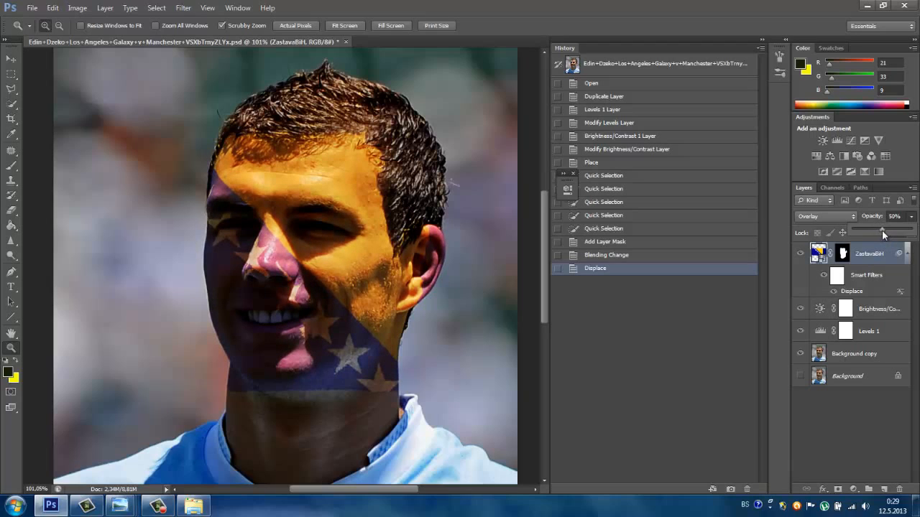
left_click_drag(882, 230, 882, 230)
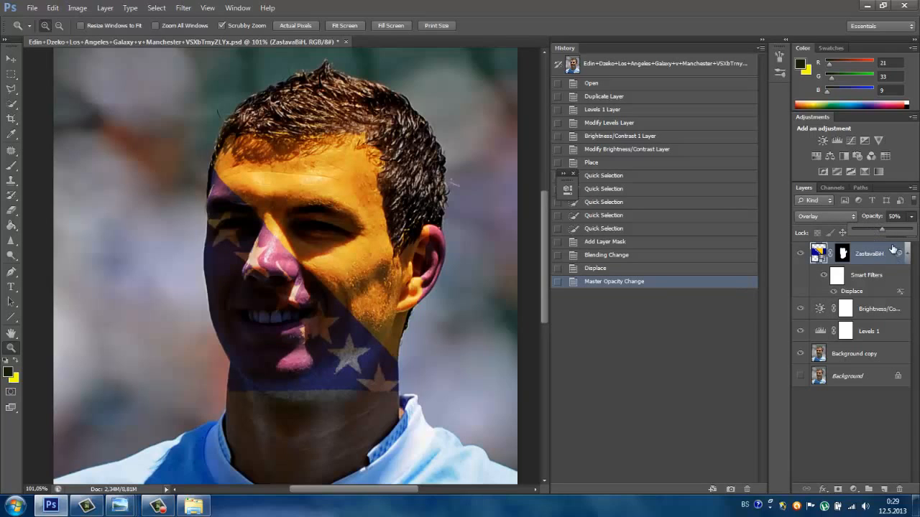
- Rasterize the ZastavaBiH smart object layer so that it can be edited with the Eraser tool
left_click(820, 250)
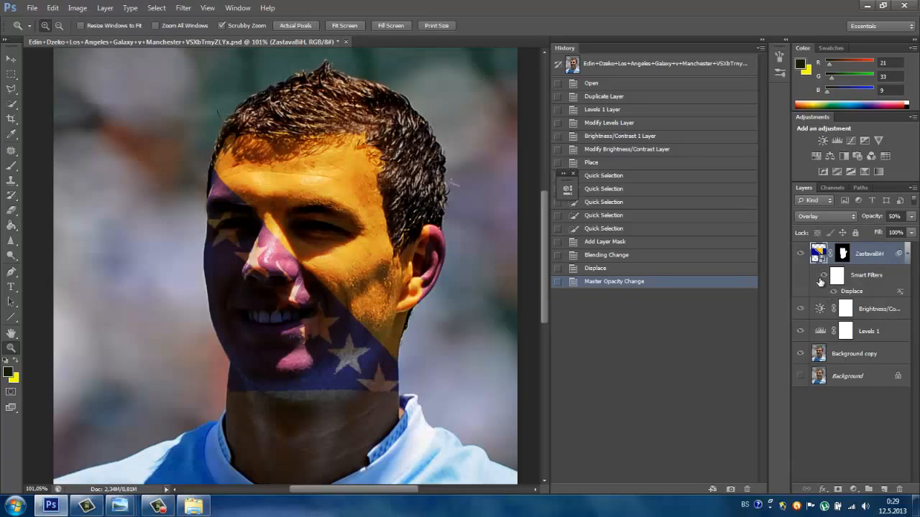
left_click(11, 165)
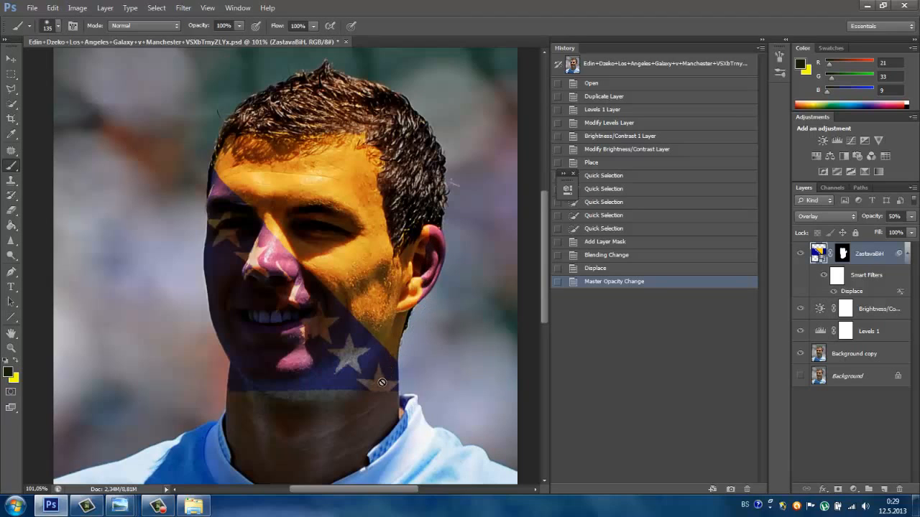
left_click(13, 215)
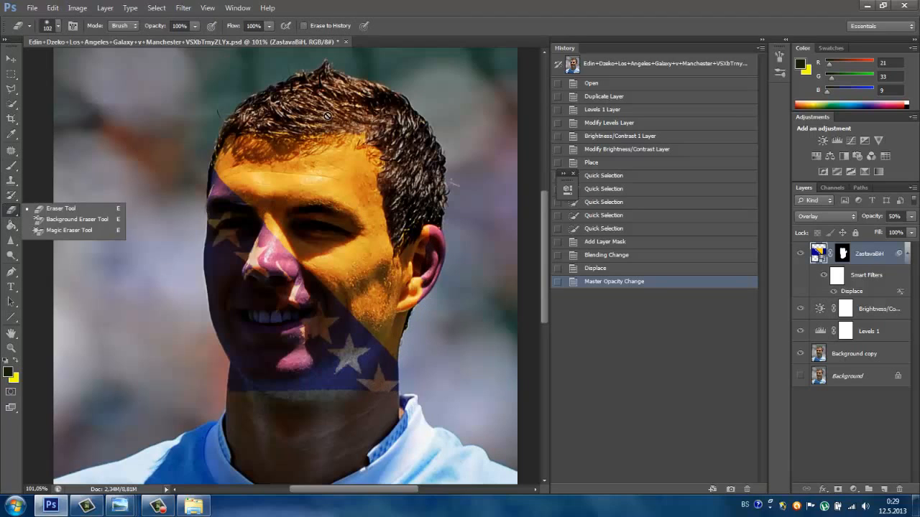
left_click(448, 117)
left_click(431, 191)
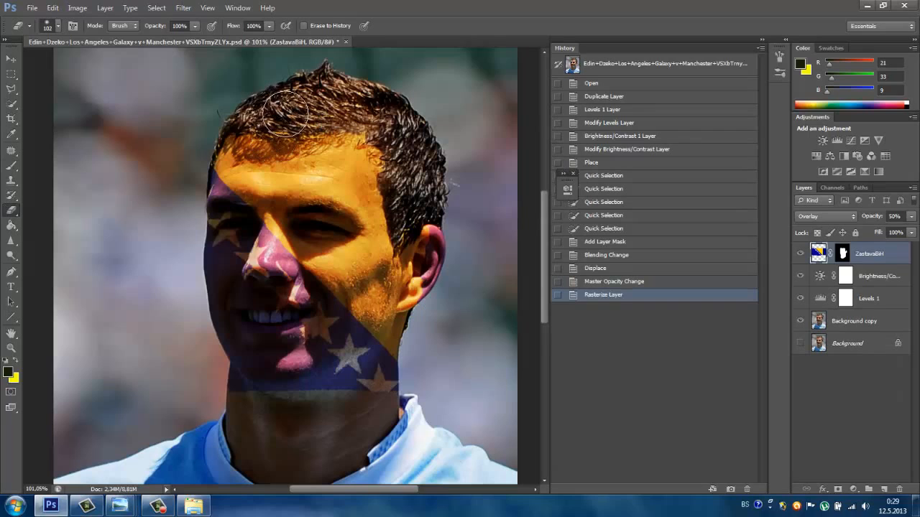
- Erase the flag overlay from the hair above the forehead and temple with the 102 px soft eraser
left_click(288, 115)
left_click(316, 108)
left_click(373, 111)
left_click(391, 151)
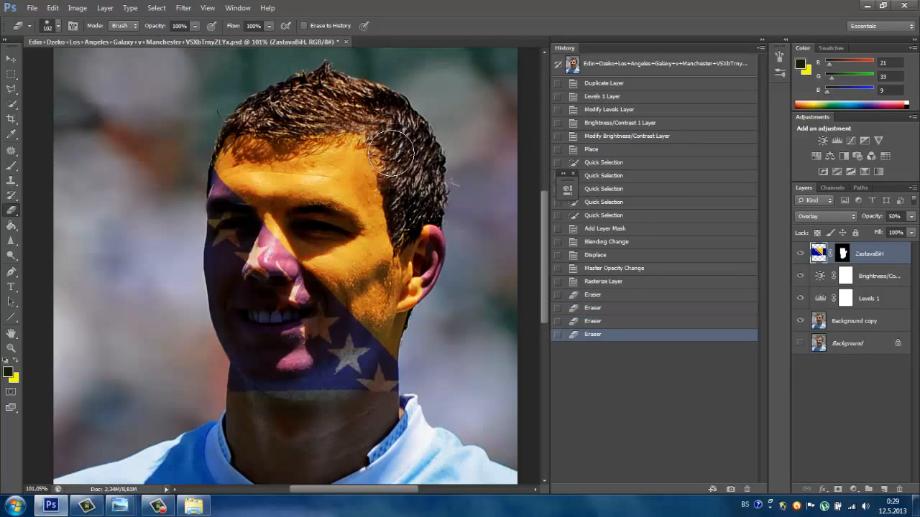
- Erase the flag colour from the ear, the area just below it and the lower star on the neck
left_click(435, 230)
left_click(431, 241)
left_click(427, 259)
left_click(424, 273)
left_click(427, 286)
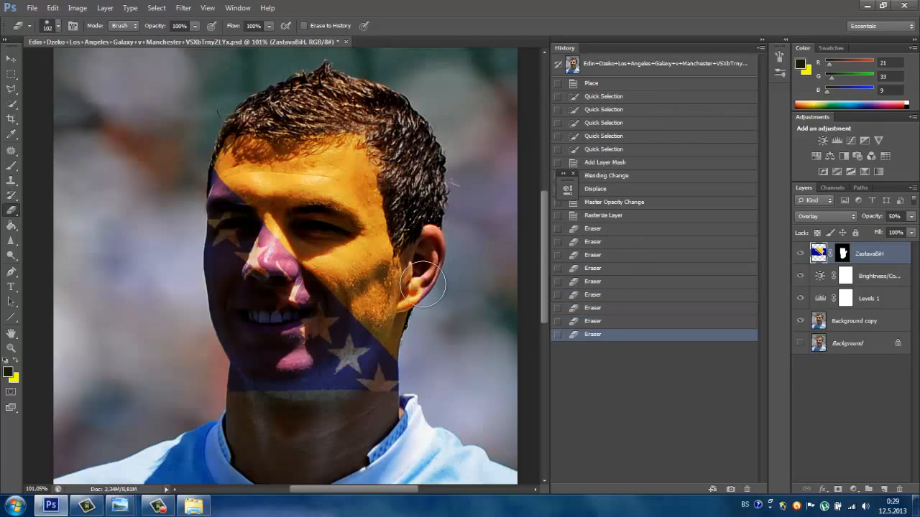
left_click(425, 295)
left_click(424, 306)
left_click(420, 330)
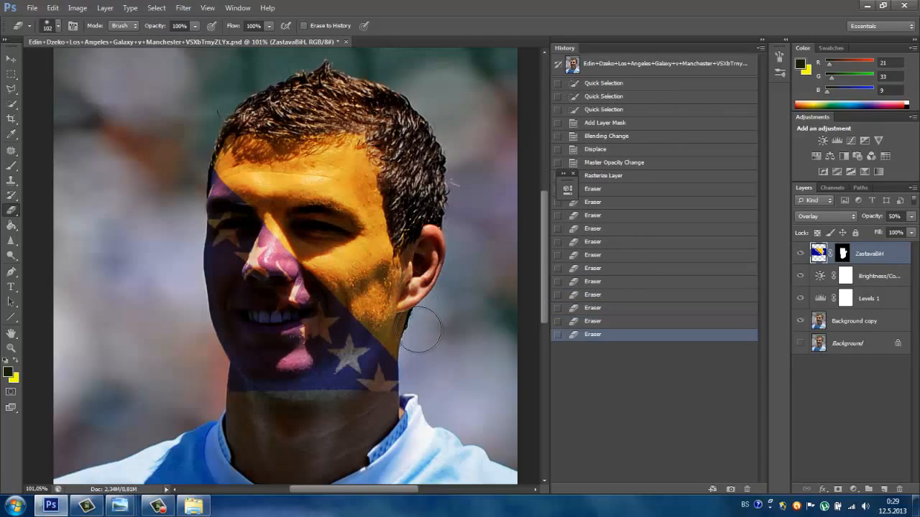
left_click(375, 406)
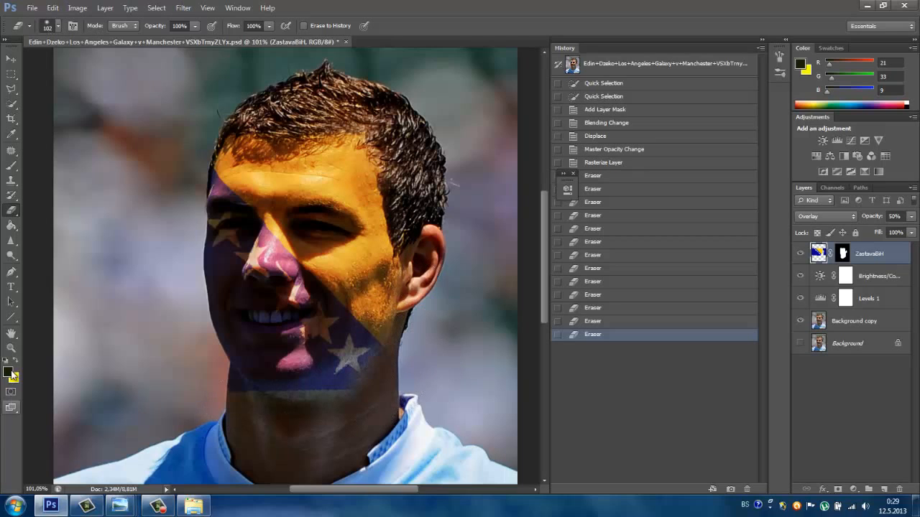
- Erase the flag overlay from the neck along the underside of the jaw with an 85 px soft eraser
left_click(11, 347)
left_click_drag(294, 376, 310, 334)
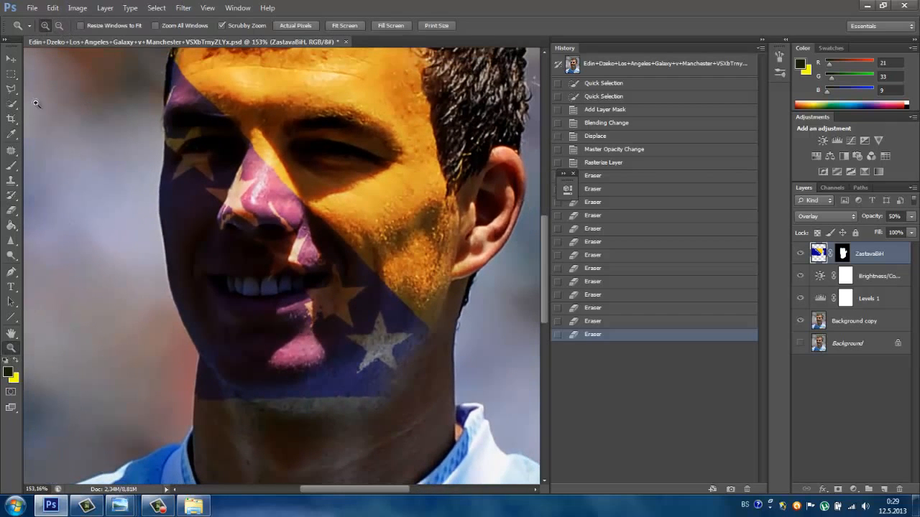
left_click(10, 210)
left_click(155, 84)
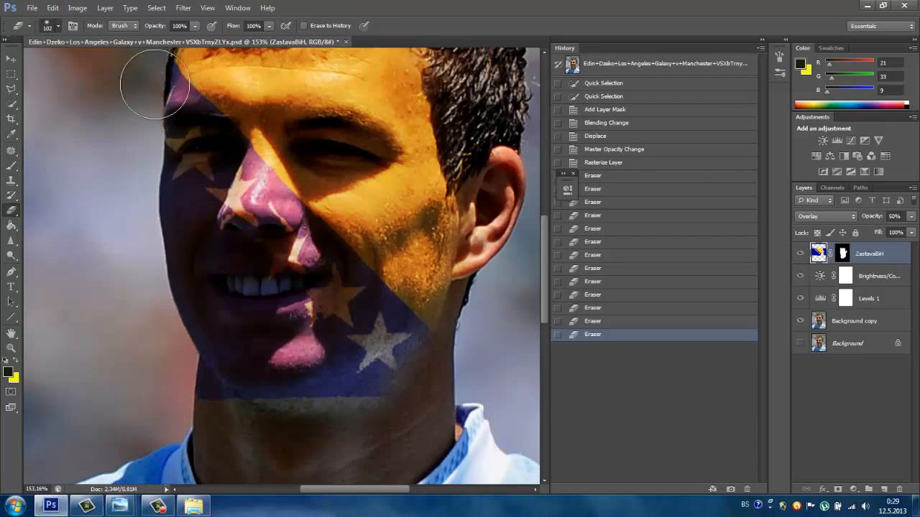
left_click(57, 26)
left_click(64, 61)
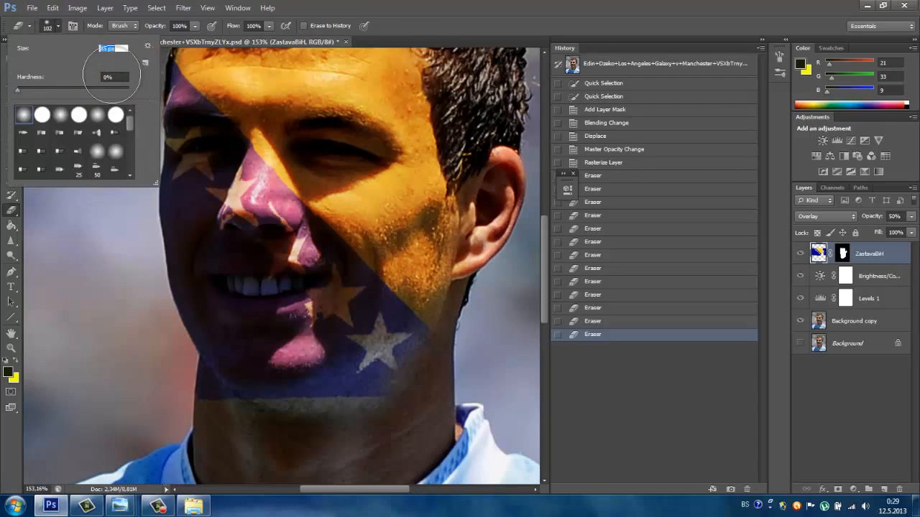
left_click(406, 396)
left_click(352, 416)
left_click(325, 424)
left_click(242, 419)
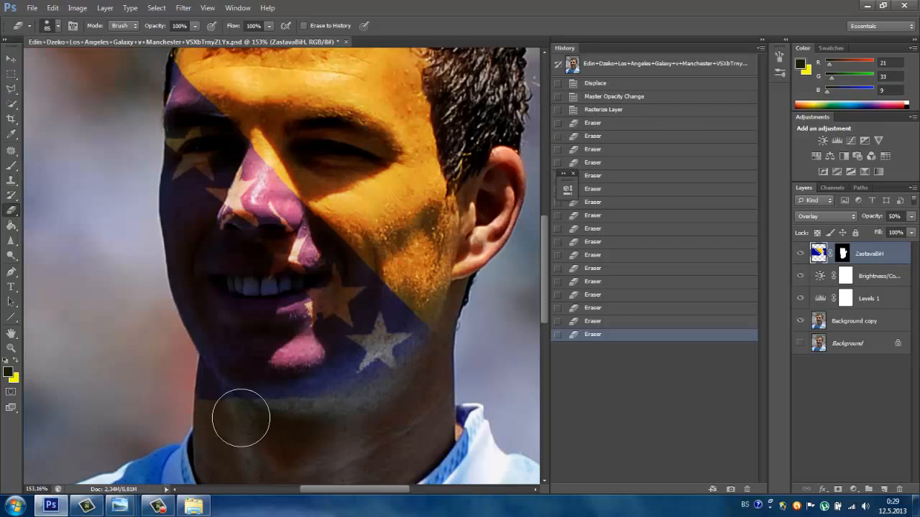
left_click_drag(220, 417, 316, 417)
left_click(361, 404)
left_click(384, 399)
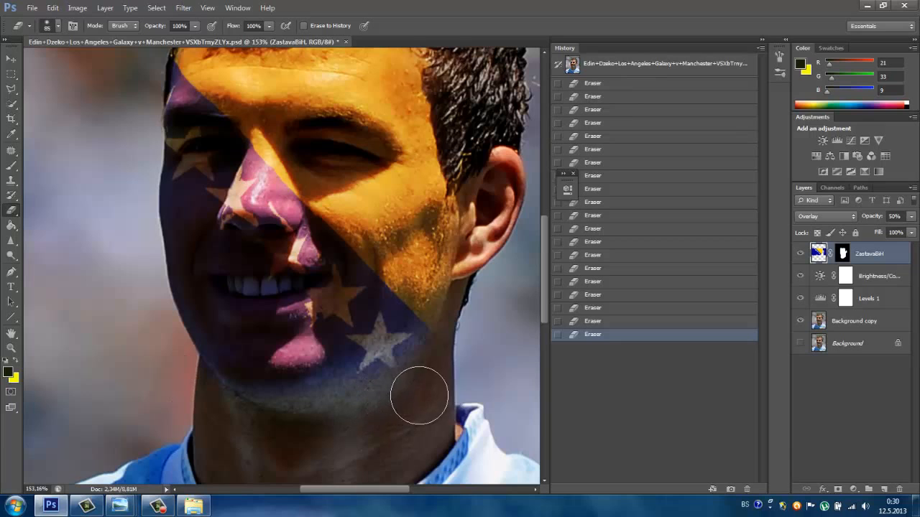
- Outline the teeth in the open mouth with a Polygonal Lasso selection
scroll(482, 304, "up", 5)
scroll(489, 157, "up", 2)
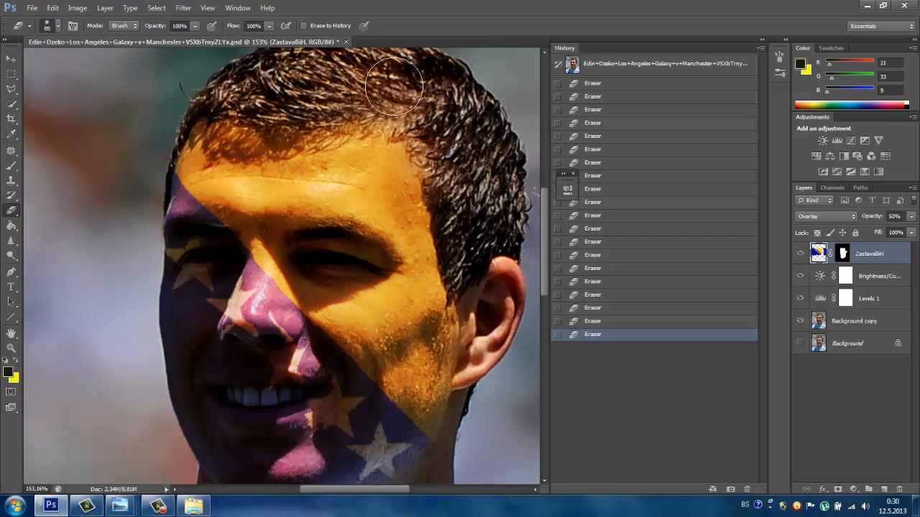
scroll(302, 94, "up", 2)
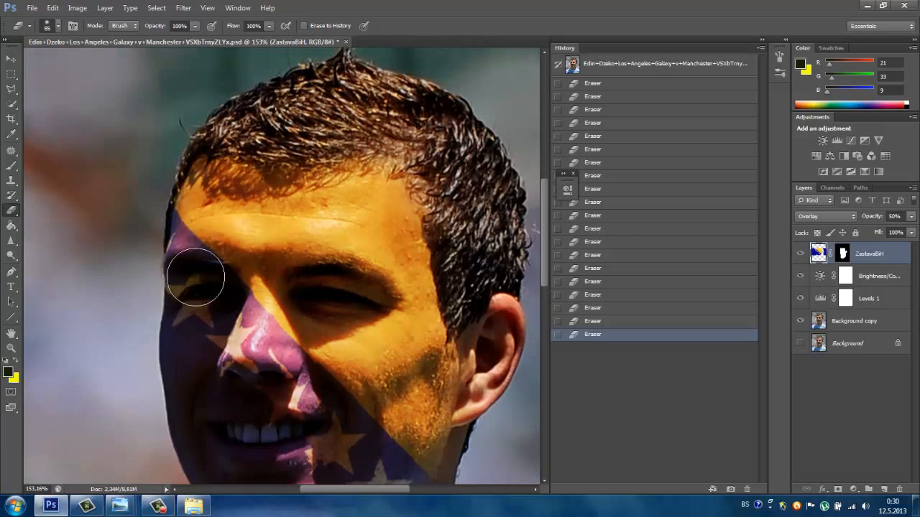
scroll(205, 257, "down", 3)
left_click(13, 347)
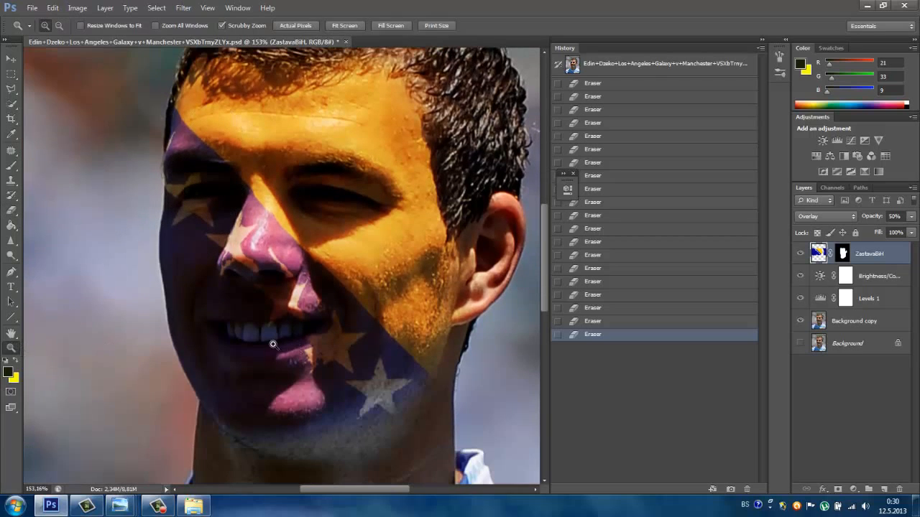
left_click_drag(273, 344, 239, 327)
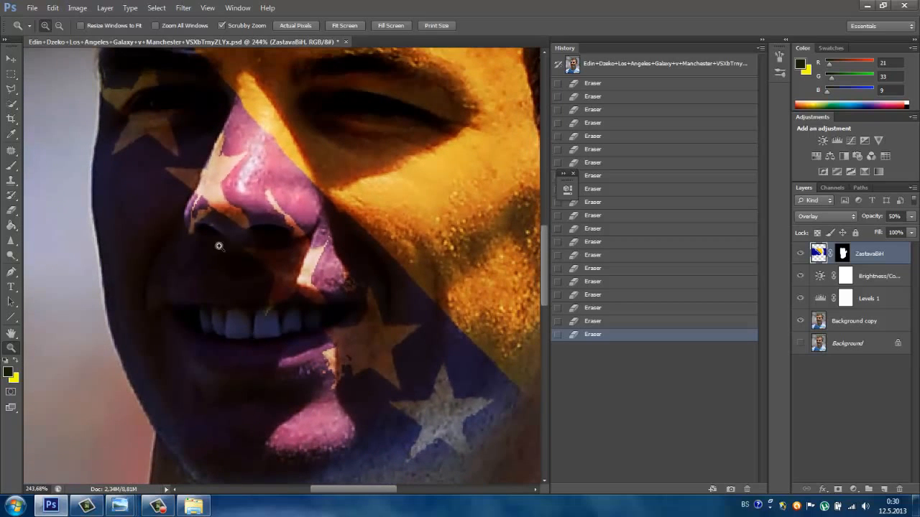
left_click(11, 89)
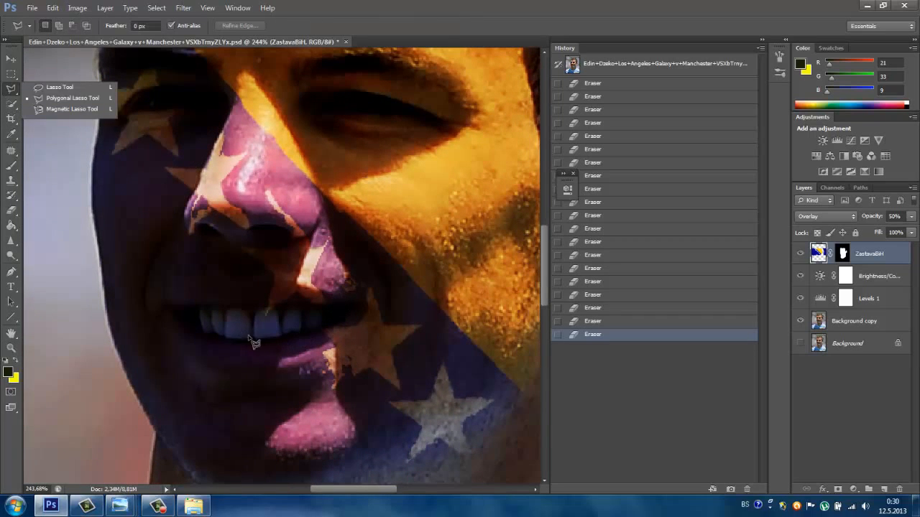
left_click(63, 102)
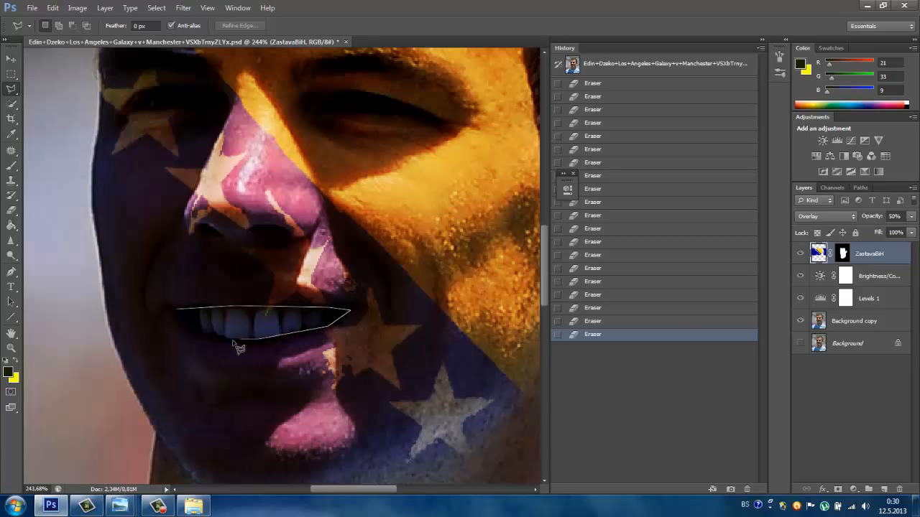
left_click(177, 311)
- Erase the flag colour from the selected teeth and remove the selection
left_click(11, 210)
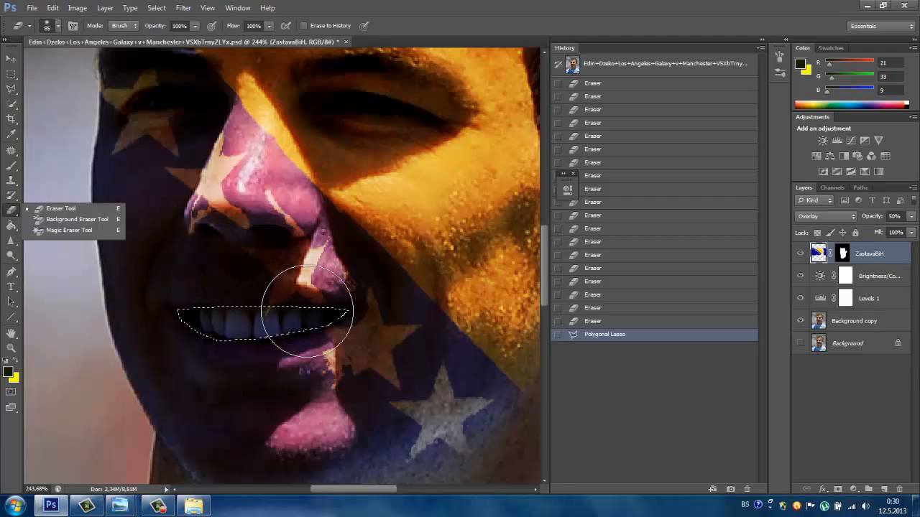
mouse_move(237, 323)
left_mouse_down()
mouse_move(341, 326)
mouse_move(139, 328)
mouse_move(352, 328)
left_mouse_up()
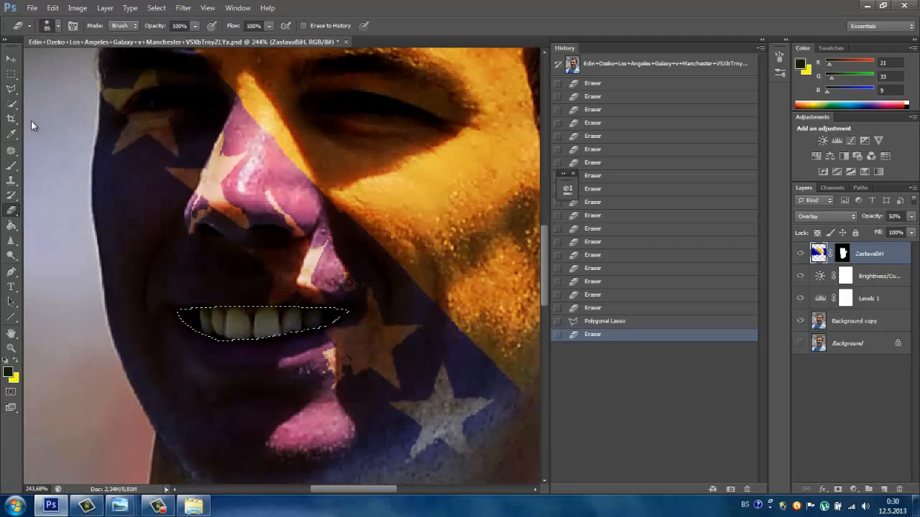
left_click(14, 88)
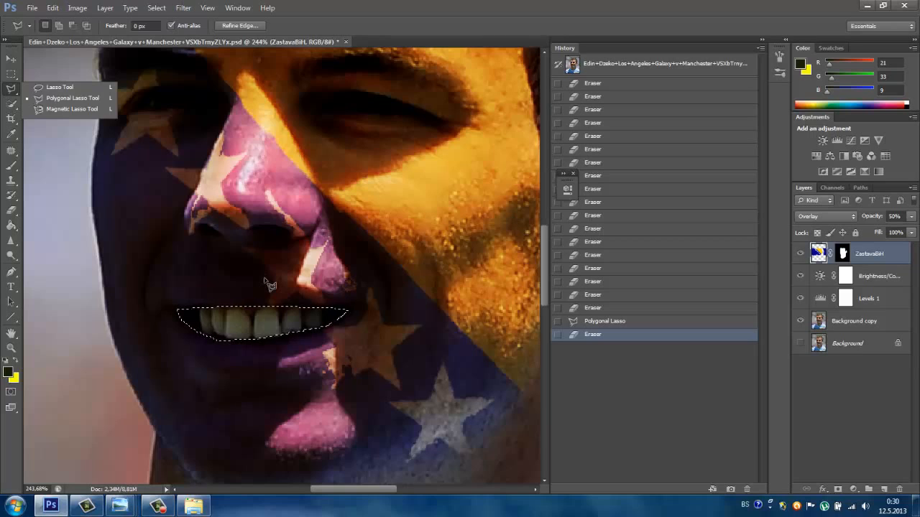
right_click(265, 279)
left_click(308, 70)
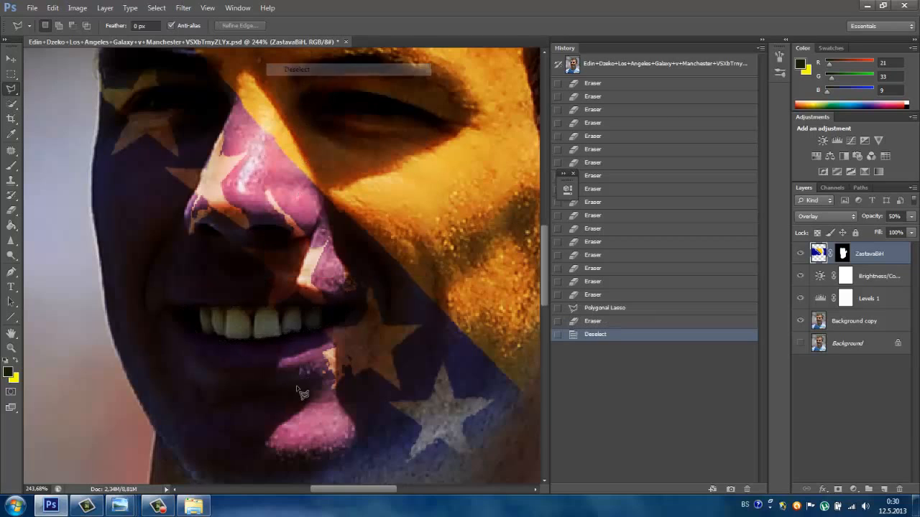
- Erase the flag colour from the lips around the teeth with a 35 px soft eraser
left_click(10, 211)
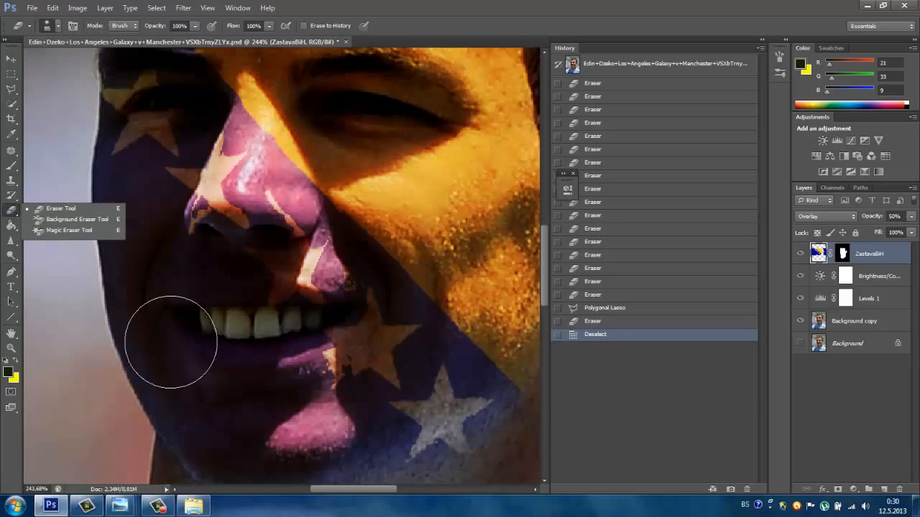
left_click(48, 27)
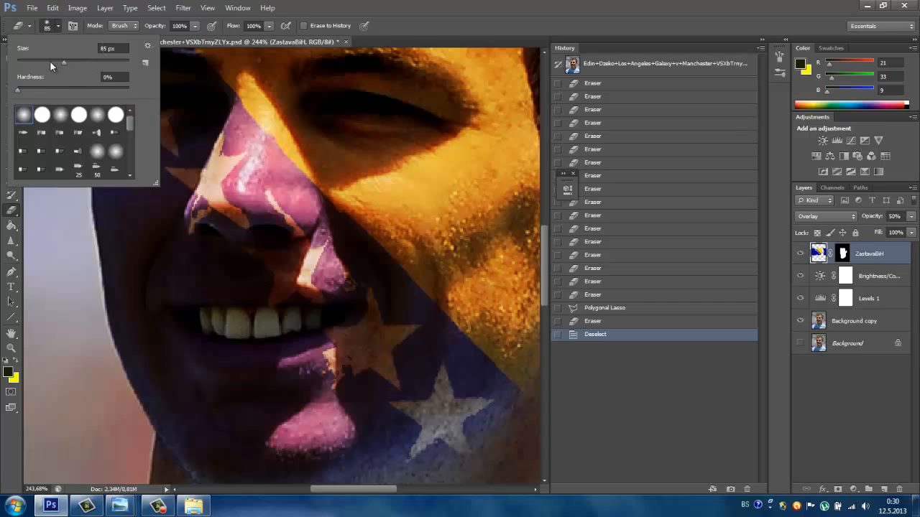
left_click(50, 62)
left_click_drag(43, 62, 36, 63)
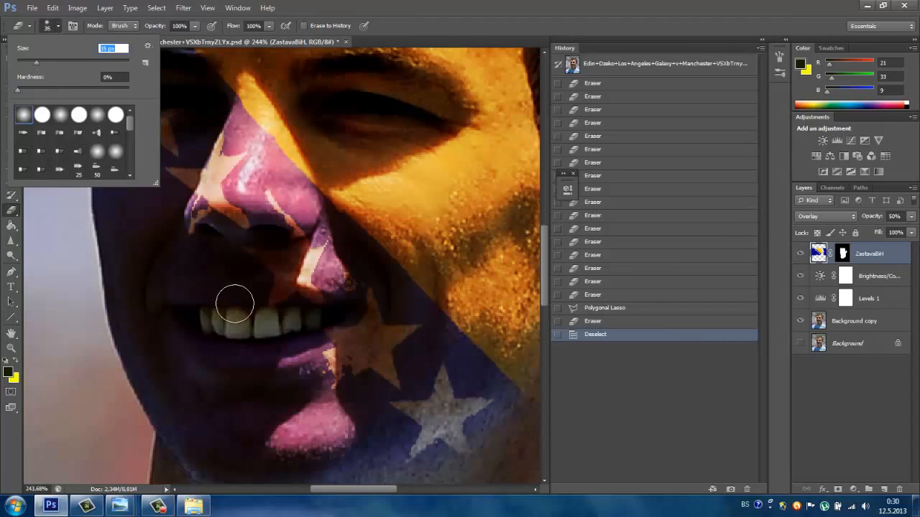
mouse_move(234, 304)
left_mouse_down()
mouse_move(336, 315)
mouse_move(251, 296)
mouse_move(205, 300)
mouse_move(181, 316)
mouse_move(232, 347)
mouse_move(255, 350)
mouse_move(304, 341)
mouse_move(347, 314)
mouse_move(279, 346)
mouse_move(193, 328)
left_mouse_up()
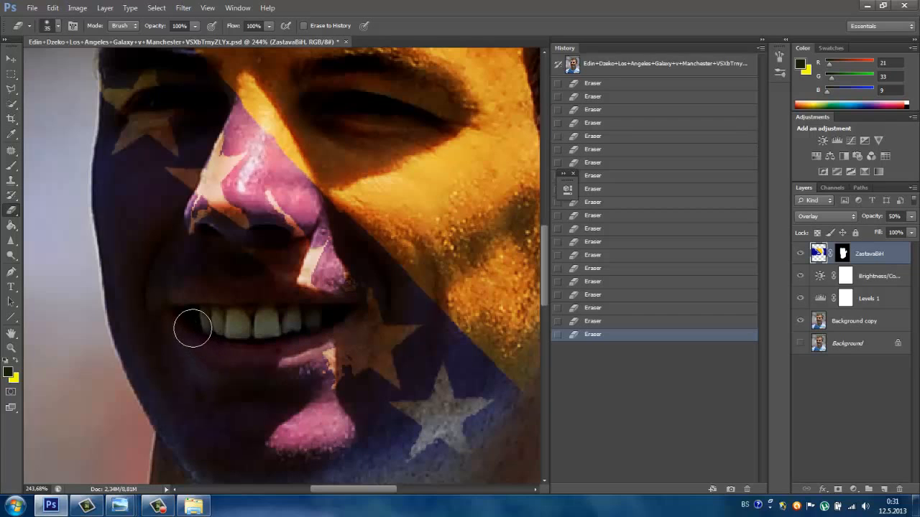
scroll(301, 297, "up", 3)
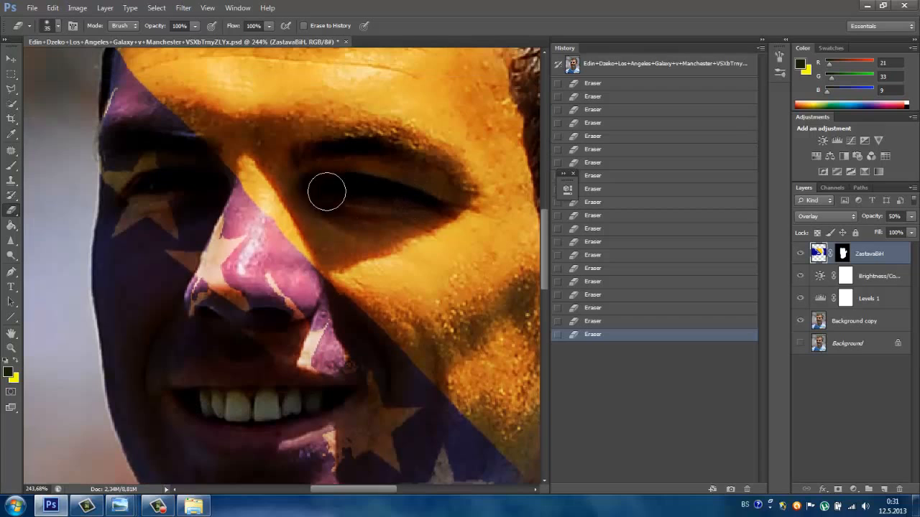
scroll(115, 234, "up", 2)
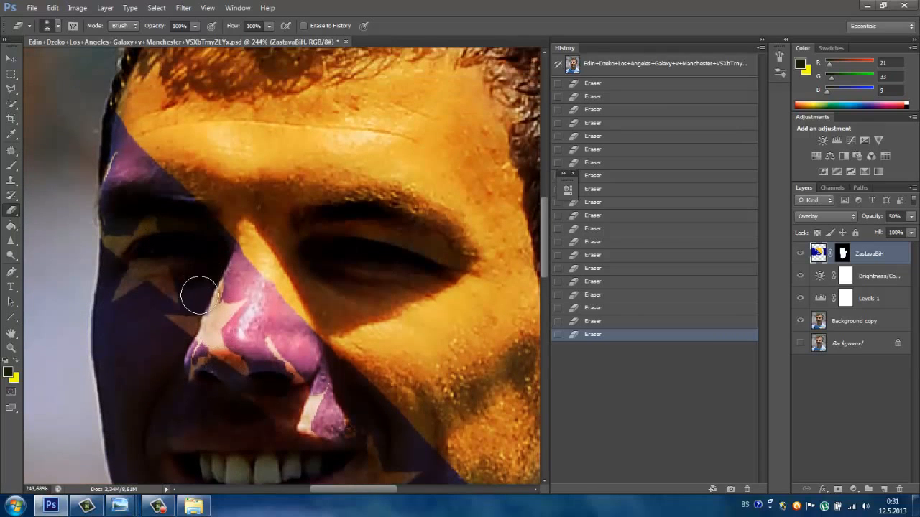
scroll(198, 294, "up", 3)
scroll(208, 288, "down", 6)
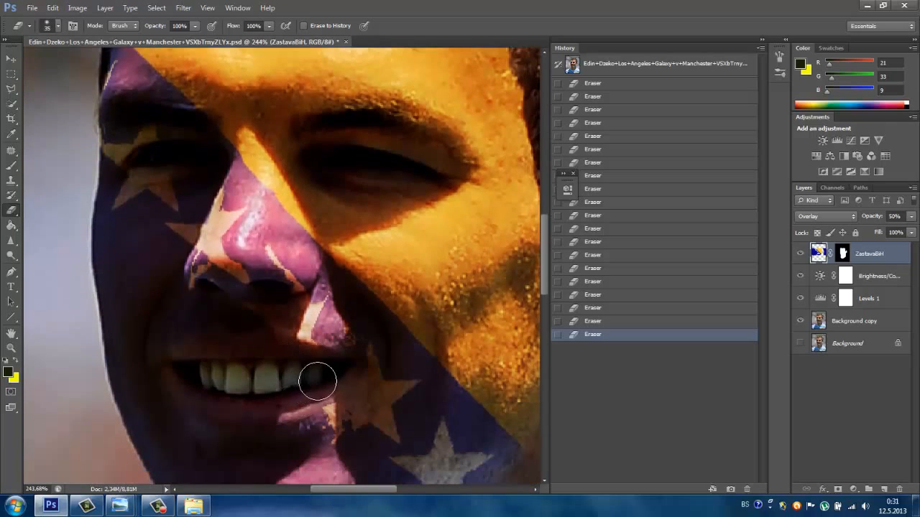
- Inspect the flag blend on the whole portrait and up close around the forehead, eyes, hairline and mouth
left_click(10, 348)
left_click(302, 290, "alt")
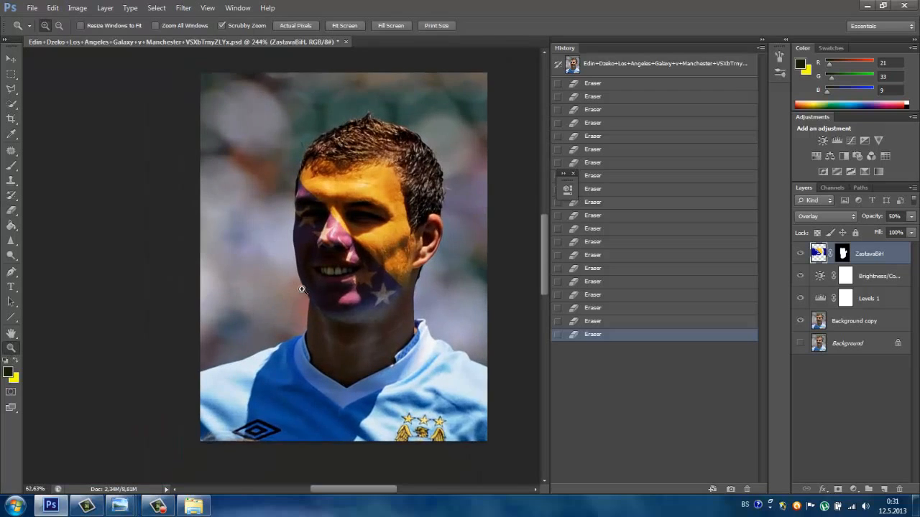
left_click_drag(267, 256, 302, 272)
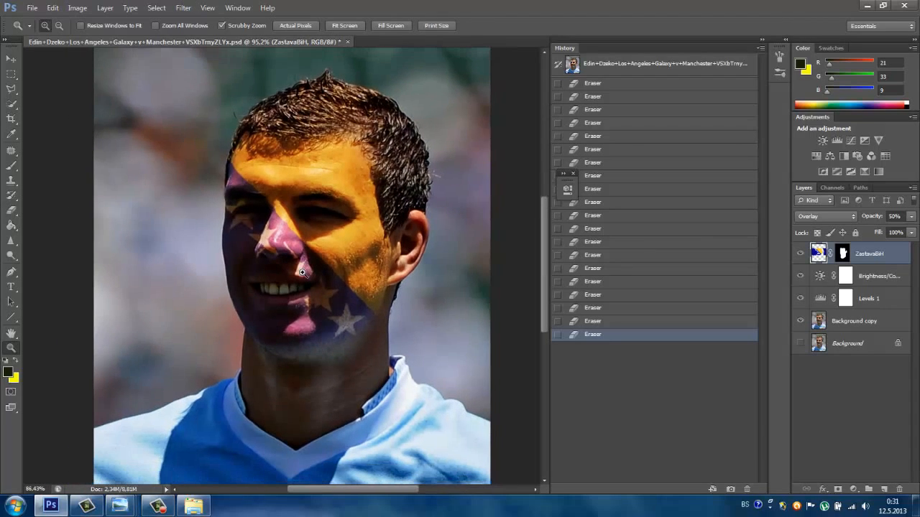
left_click_drag(312, 202, 310, 214)
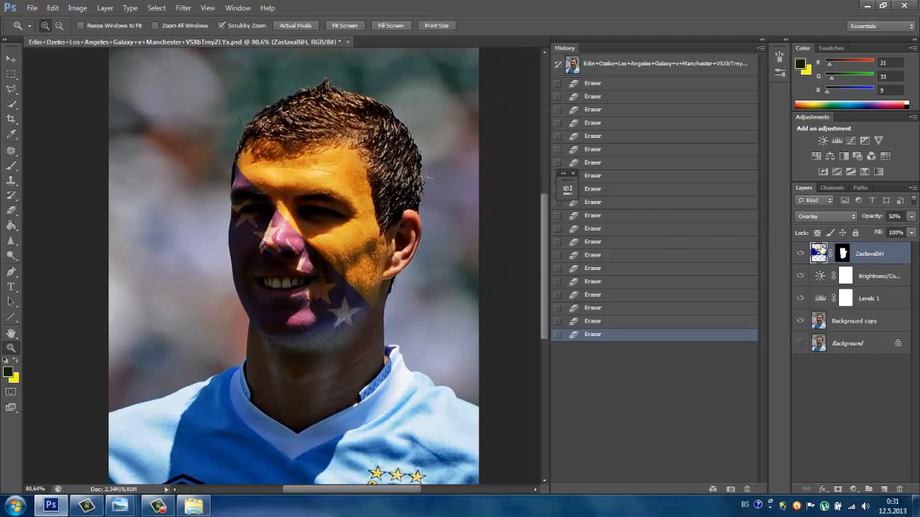
left_click_drag(308, 153, 305, 157)
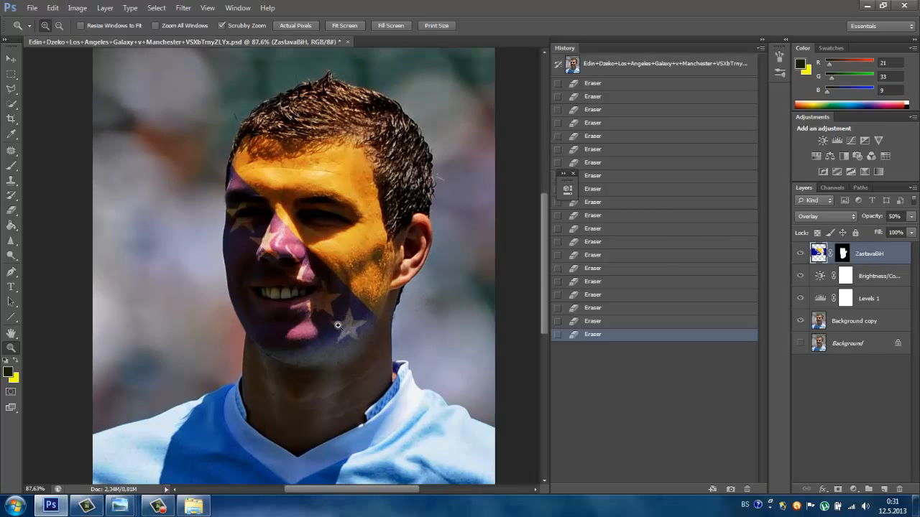
left_click_drag(337, 325, 342, 305)
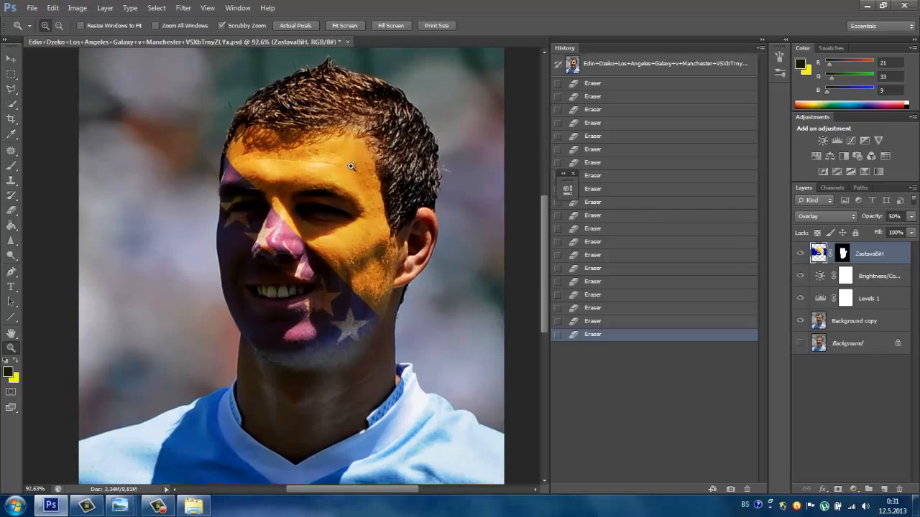
left_click_drag(266, 240, 411, 134)
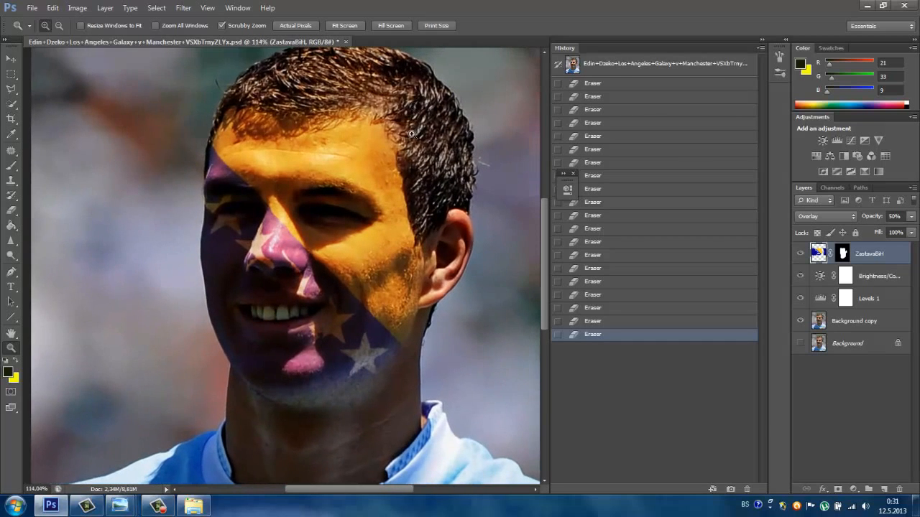
left_click_drag(399, 101, 395, 151)
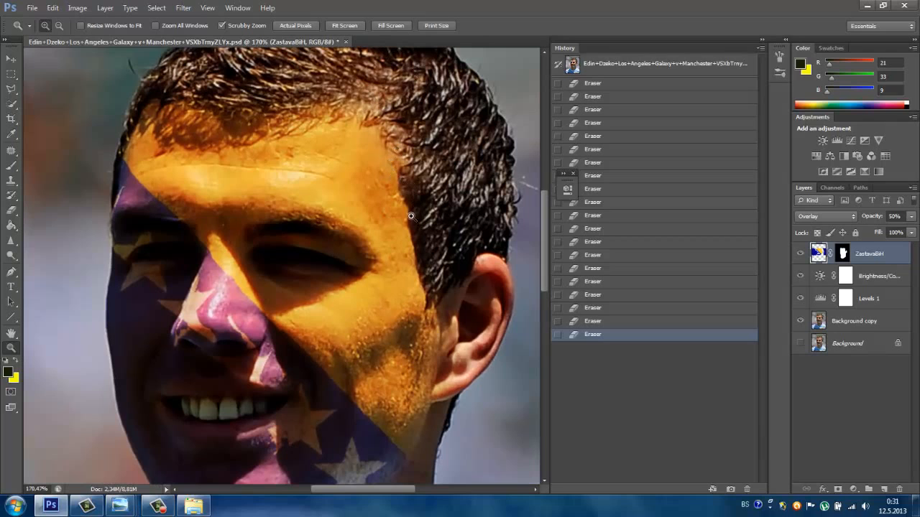
mouse_move(214, 224)
left_mouse_down()
mouse_move(201, 211)
mouse_move(207, 219)
left_mouse_up()
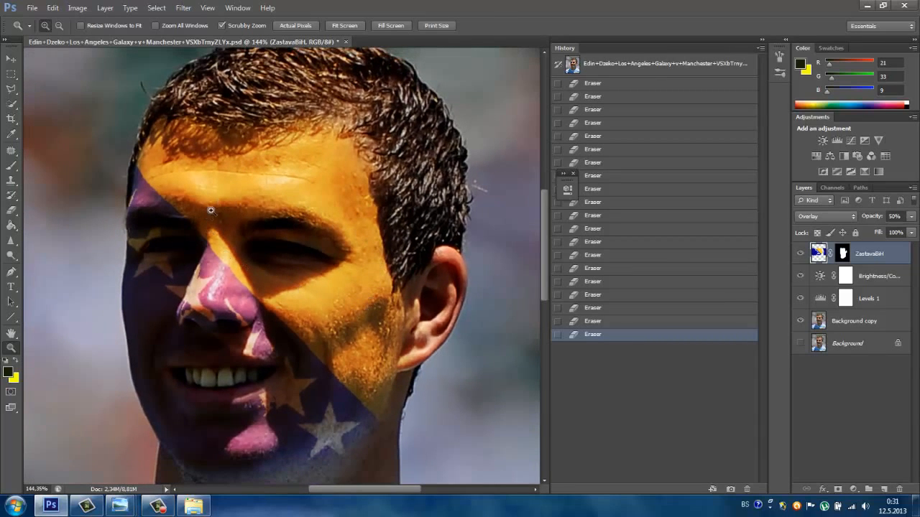
left_click_drag(340, 203, 328, 212)
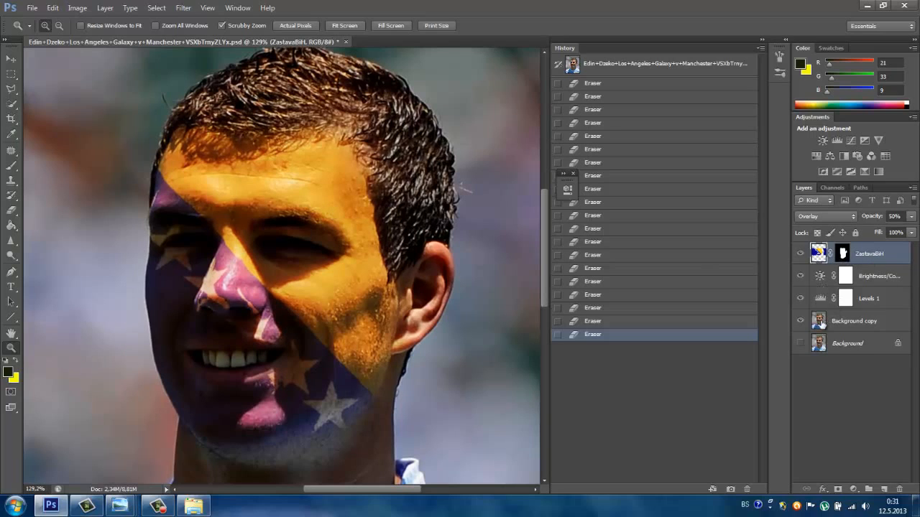
- Sharpen the forehead, cheek and nose on the Background copy layer with a 139 px Sharpen Tool at 50% strength
left_click(817, 325)
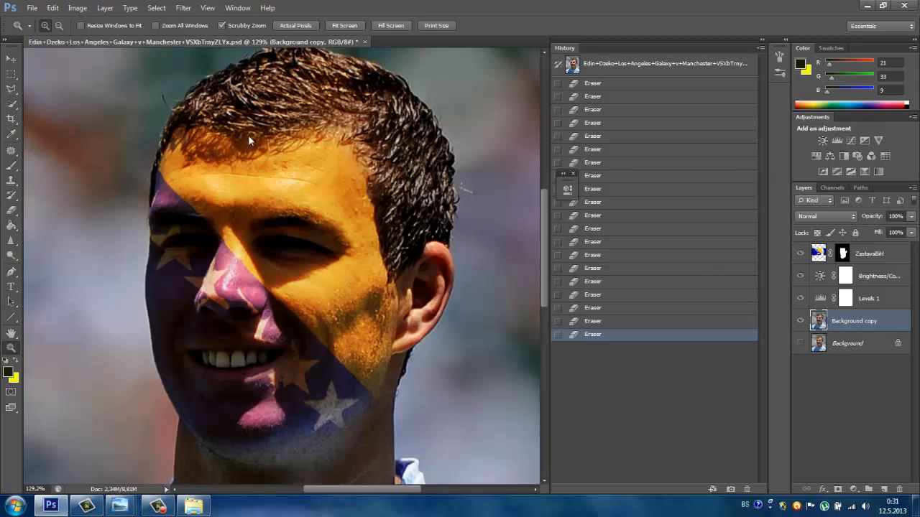
left_click(12, 244)
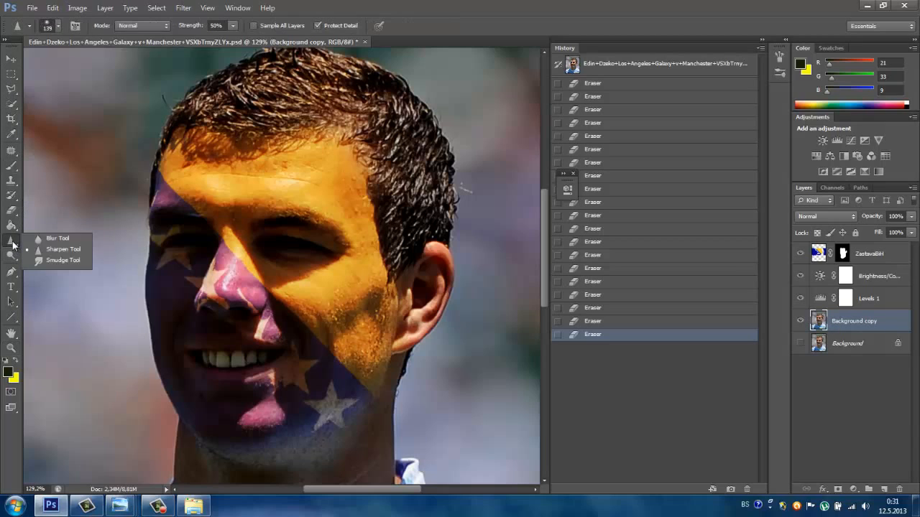
left_click(60, 251)
mouse_move(321, 149)
left_mouse_down()
mouse_move(276, 170)
mouse_move(226, 176)
mouse_move(191, 167)
mouse_move(313, 185)
left_mouse_up()
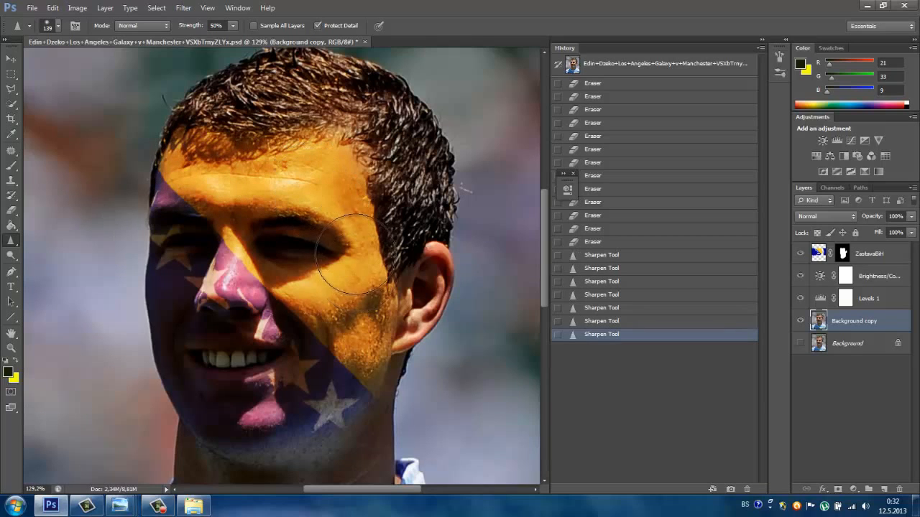
mouse_move(354, 270)
left_mouse_down()
mouse_move(366, 296)
mouse_move(345, 318)
mouse_move(350, 338)
left_mouse_up()
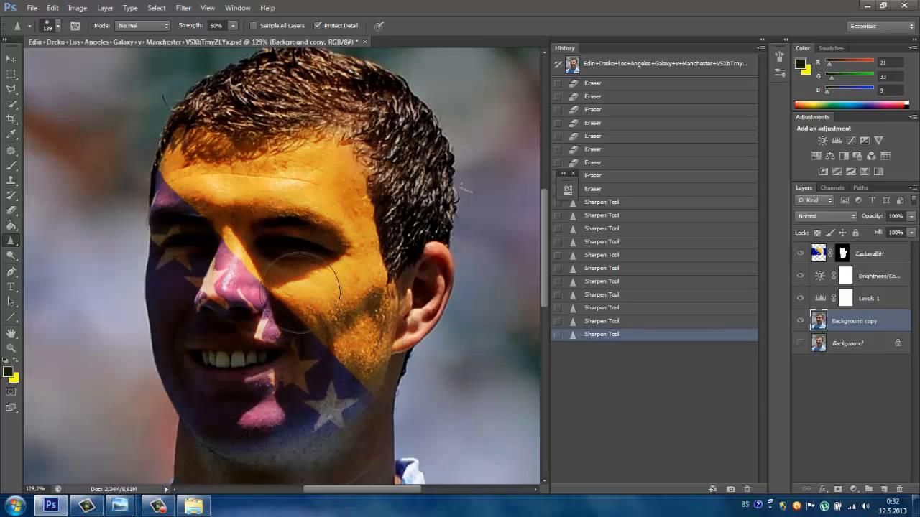
left_click_drag(302, 305, 287, 283)
mouse_move(320, 215)
left_mouse_down()
mouse_move(263, 207)
mouse_move(233, 230)
mouse_move(246, 277)
mouse_move(285, 301)
mouse_move(319, 355)
mouse_move(320, 371)
mouse_move(261, 395)
left_mouse_up()
- Continue sharpening the chin, eye area, mid-face and upper forehead on the Background copy layer
scroll(233, 240, "up", 1)
scroll(234, 249, "down", 4)
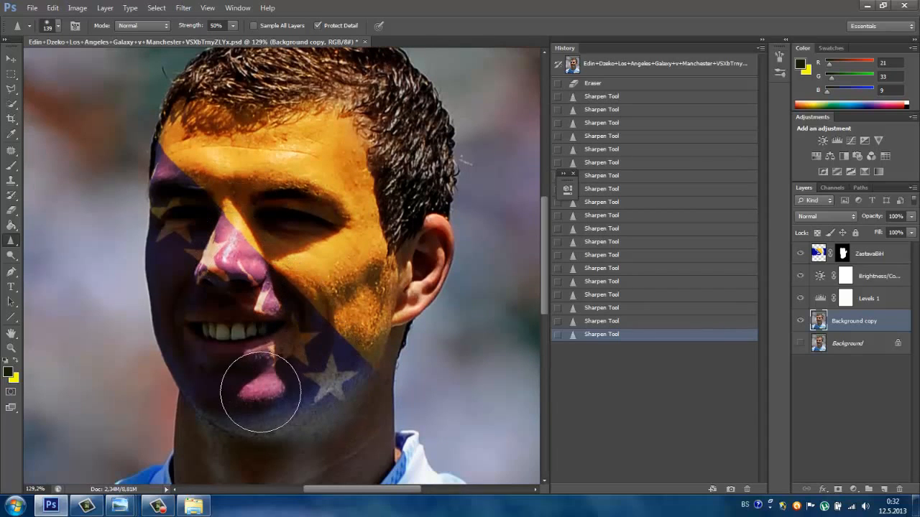
left_click(260, 395)
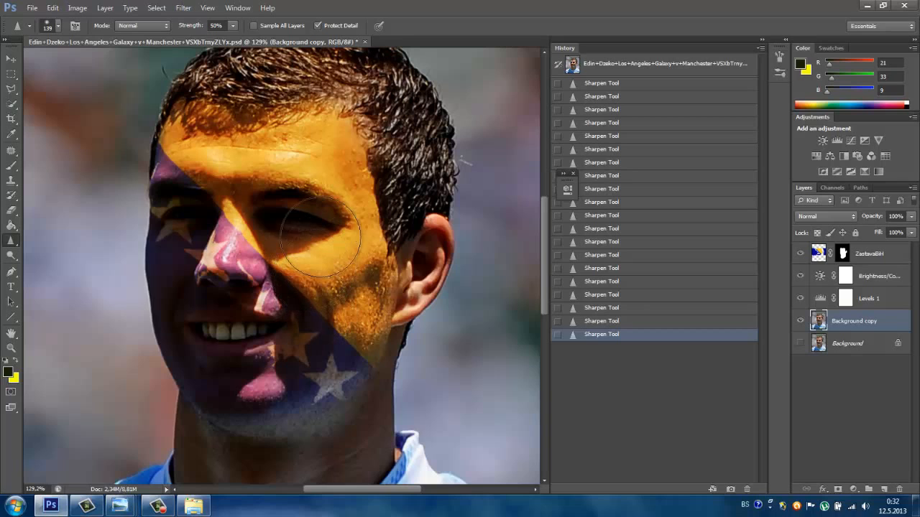
scroll(316, 241, "up", 3)
mouse_move(335, 222)
left_mouse_down()
mouse_move(344, 218)
mouse_move(329, 180)
mouse_move(324, 190)
mouse_move(186, 194)
left_mouse_up()
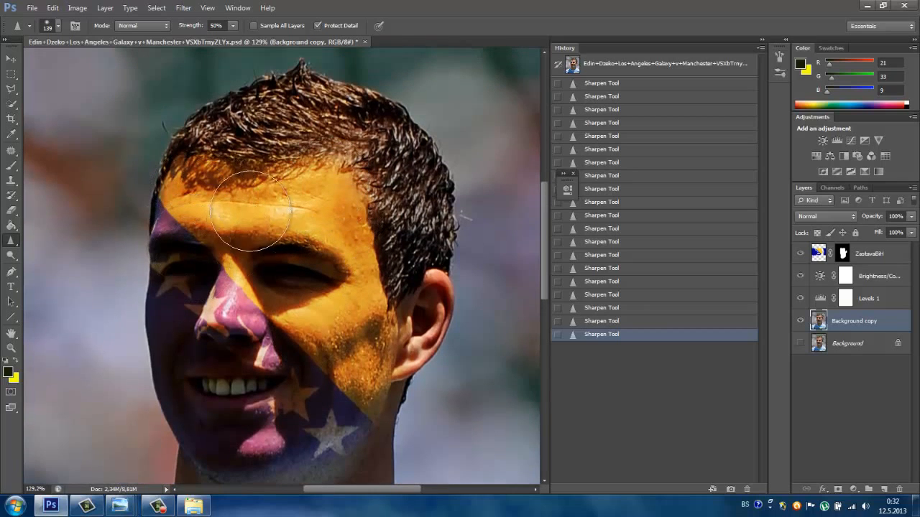
scroll(190, 237, "down", 5)
mouse_move(200, 261)
left_mouse_down()
mouse_move(221, 343)
mouse_move(311, 333)
mouse_move(330, 309)
mouse_move(303, 265)
mouse_move(316, 305)
mouse_move(378, 272)
mouse_move(365, 282)
left_mouse_up()
scroll(375, 268, "up", 2)
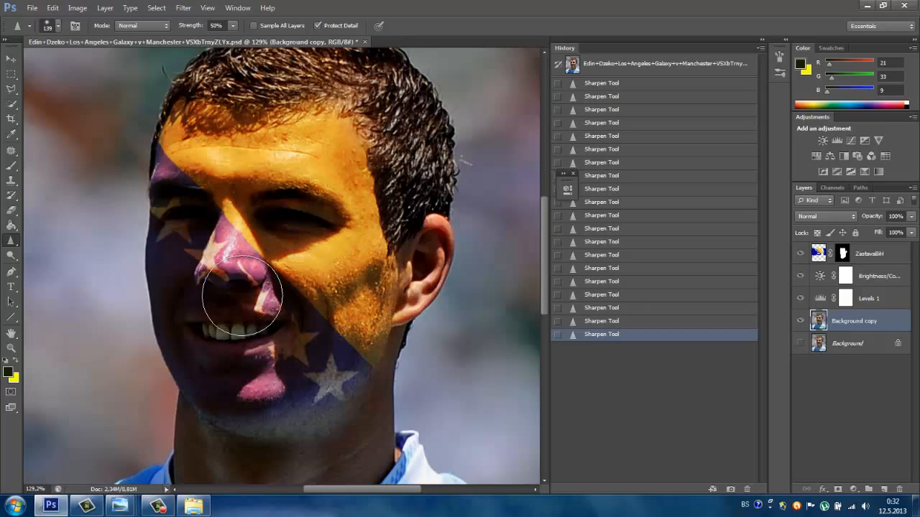
scroll(239, 291, "up", 1)
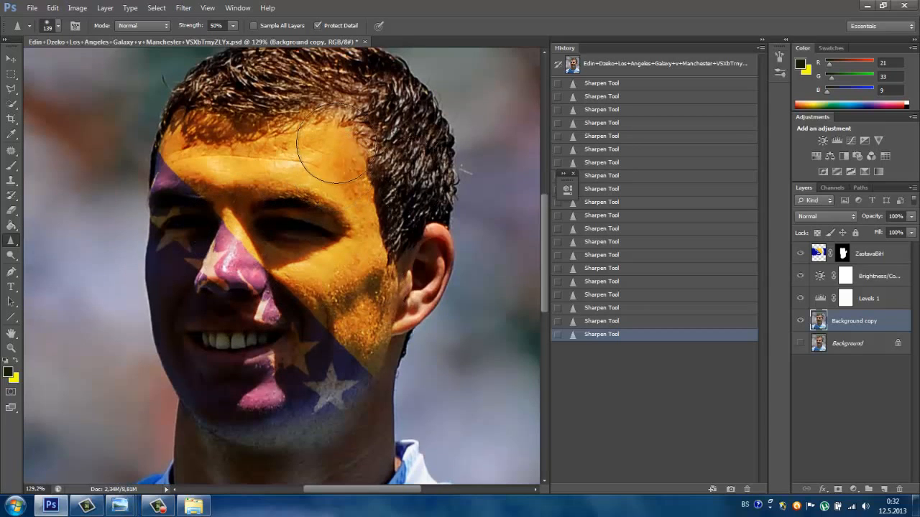
mouse_move(312, 150)
left_mouse_down()
mouse_move(318, 175)
mouse_move(308, 154)
mouse_move(324, 169)
left_mouse_up()
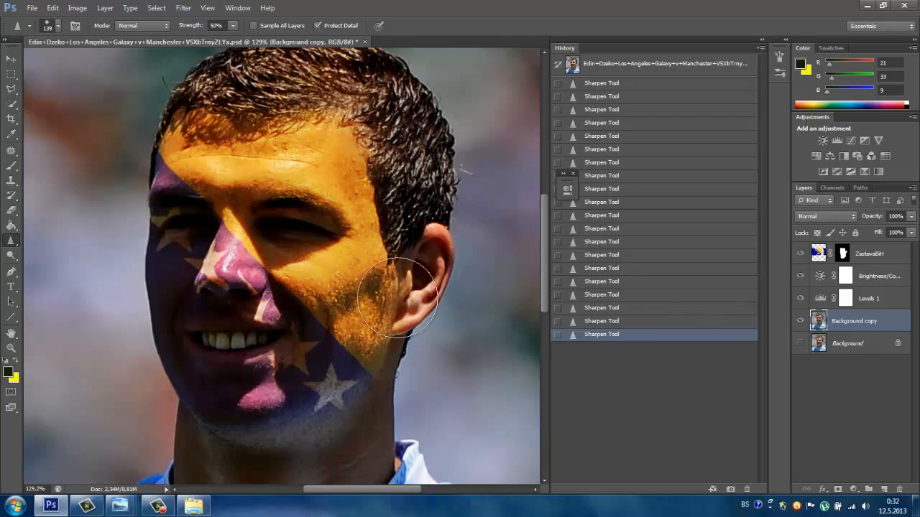
- Lower the opacity of the ZastavaBiH flag layer to 39%
left_click(9, 347)
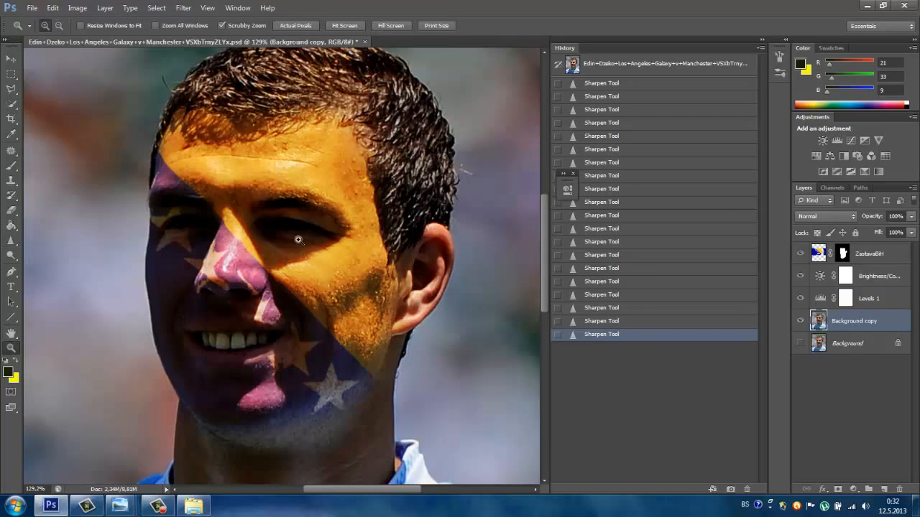
left_click_drag(306, 218, 255, 319)
left_click_drag(305, 243, 345, 189)
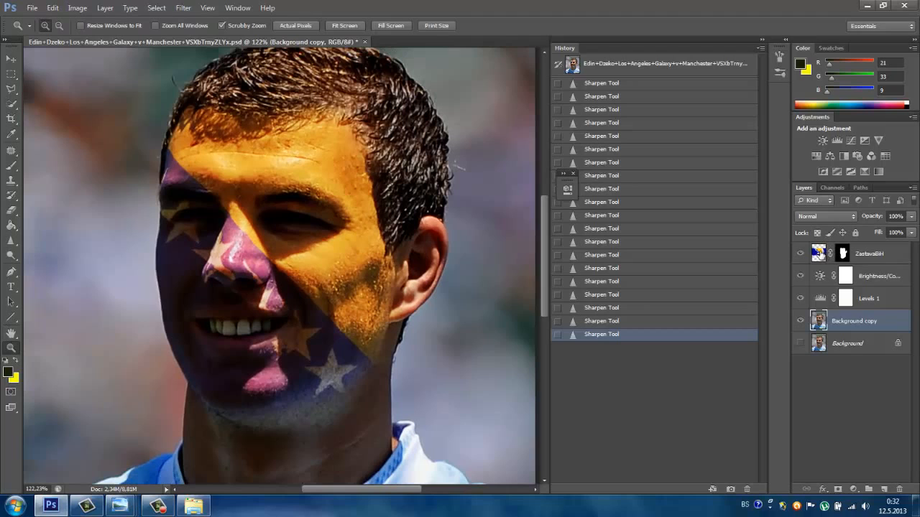
left_click(820, 253)
left_click(911, 217)
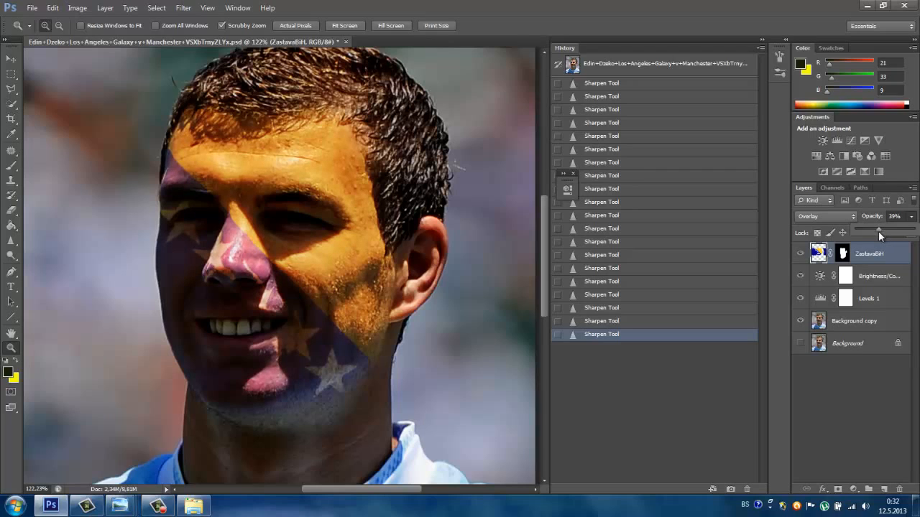
left_click_drag(878, 231, 878, 231)
- Reset the foreground and background colours to default black and white, and review the finished portrait as a whole
left_click(8, 358)
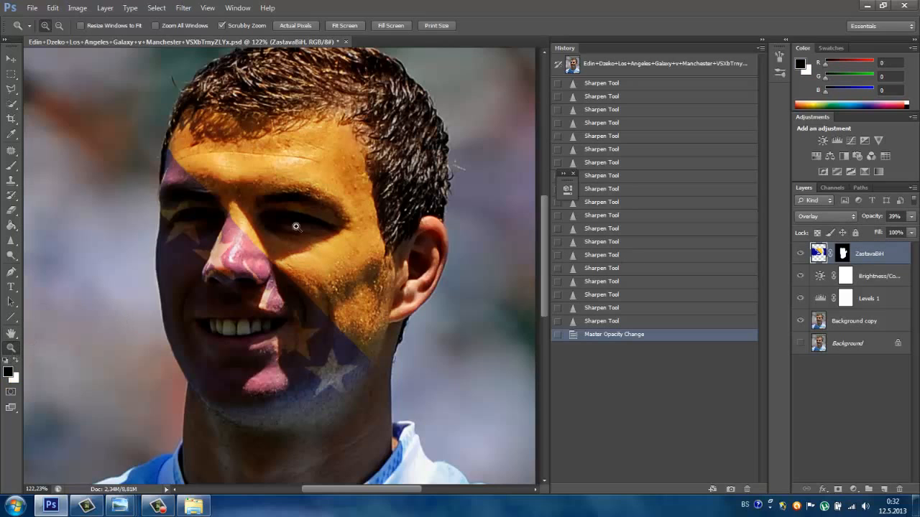
left_click_drag(296, 227, 250, 261)
left_click_drag(304, 289, 310, 265)
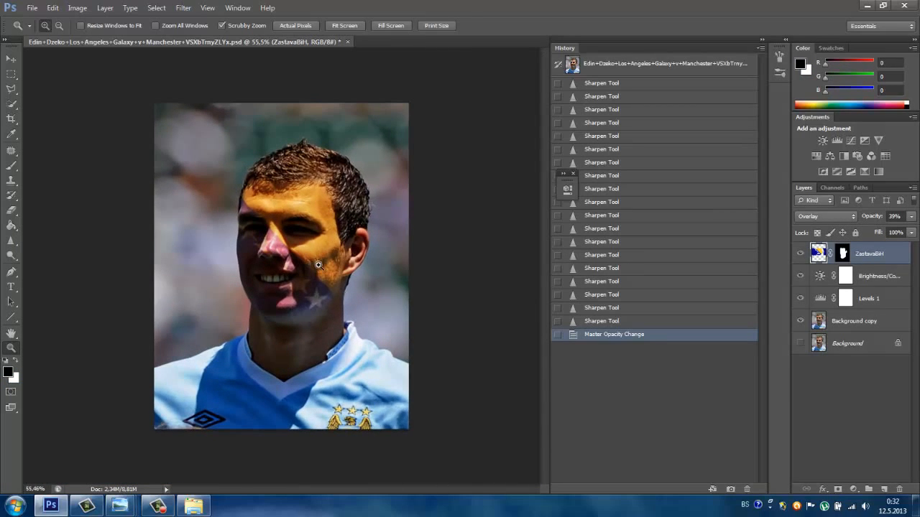
left_click_drag(313, 253, 317, 231)
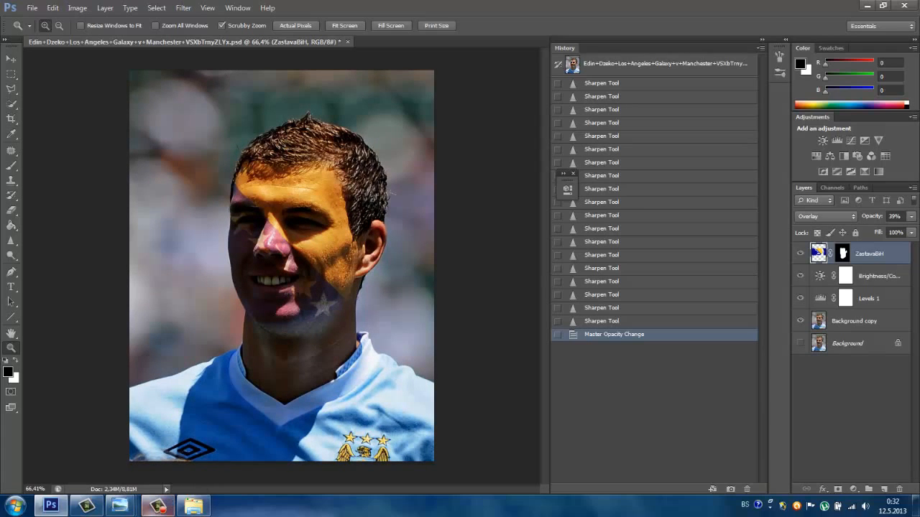
mouse_move(157, 506)
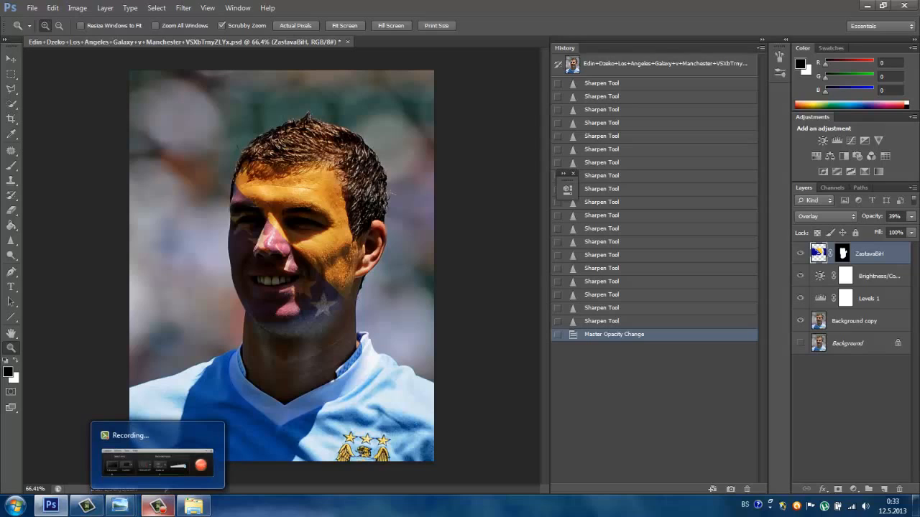